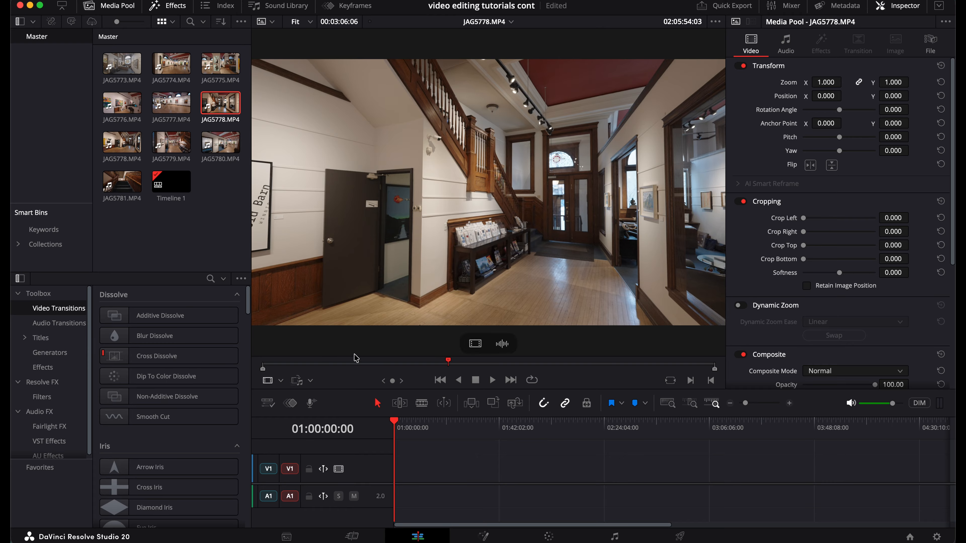
Step: Preview the JAG5778.MP4 clip in the source viewer by scrubbing through and playing parts of it
click(324, 363)
click(338, 362)
key(space)
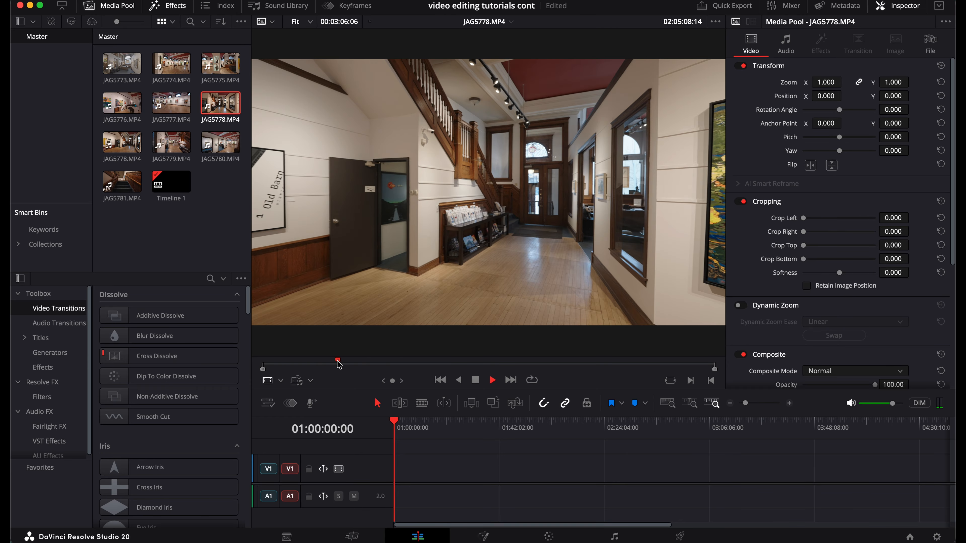
click(371, 361)
key(space)
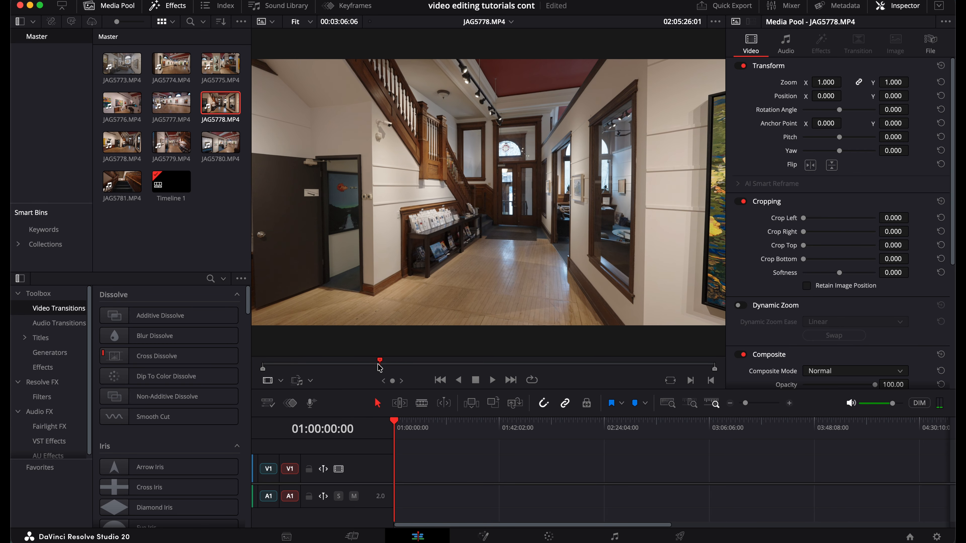
drag(379, 366, 540, 368)
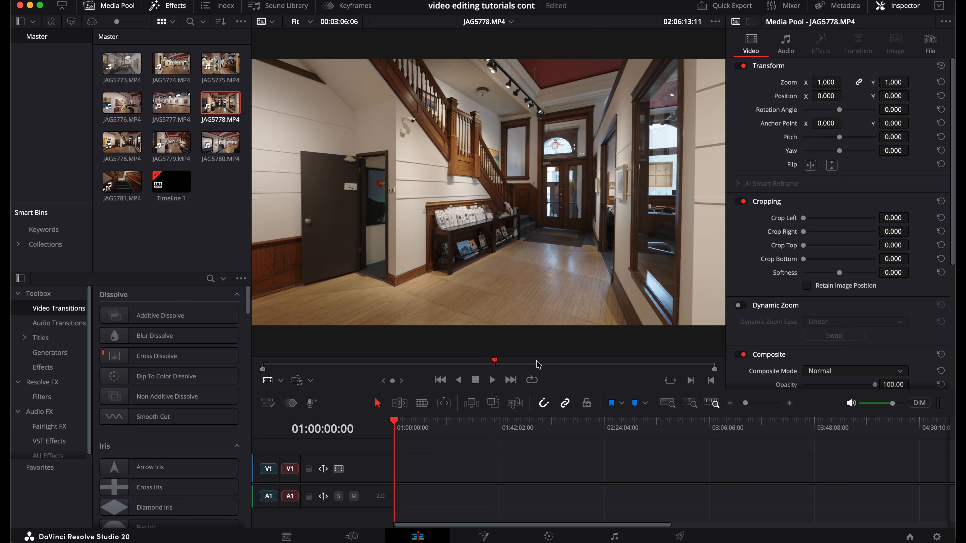
key(space)
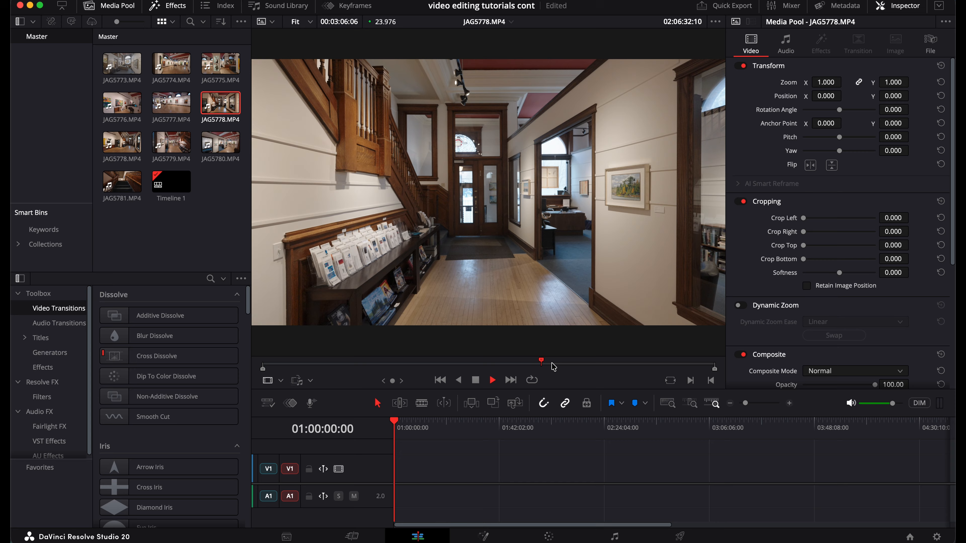
click(554, 367)
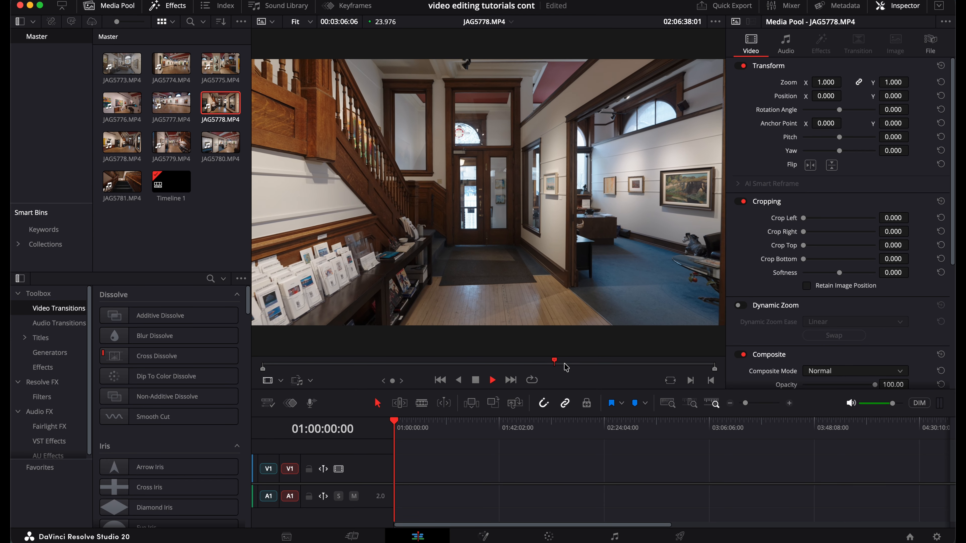
drag(555, 367, 598, 368)
key(space)
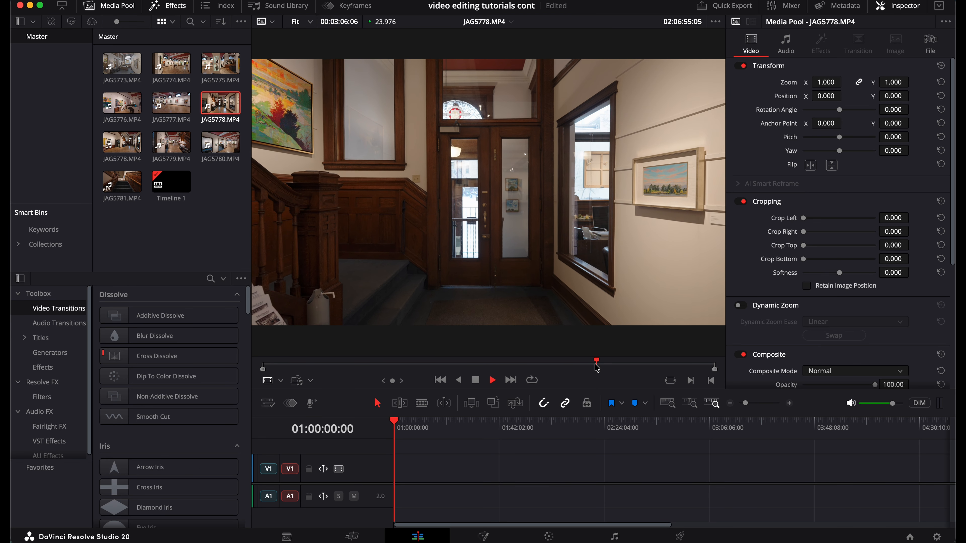
key(space)
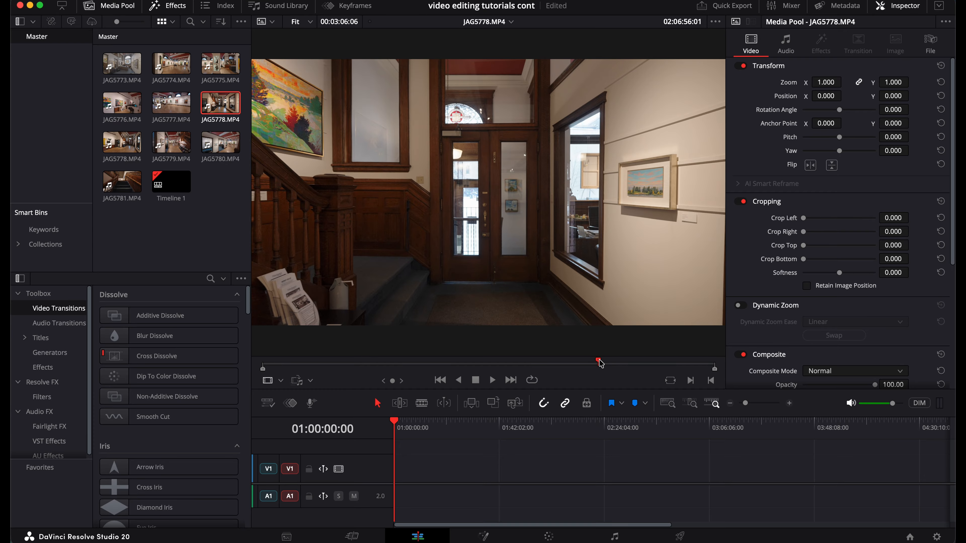
click(601, 362)
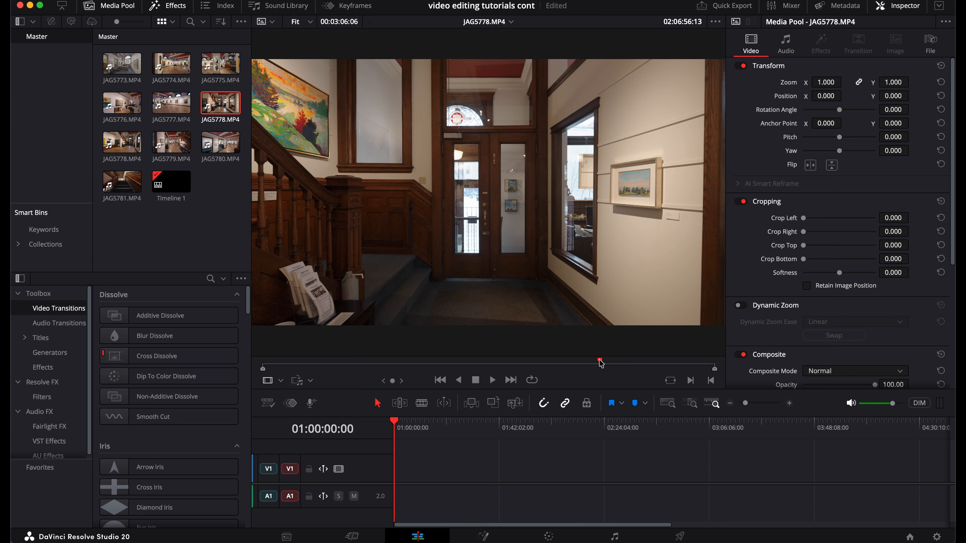
Step: Mark an in point and an out point on JAG5778.MP4 to define a short range
key(i)
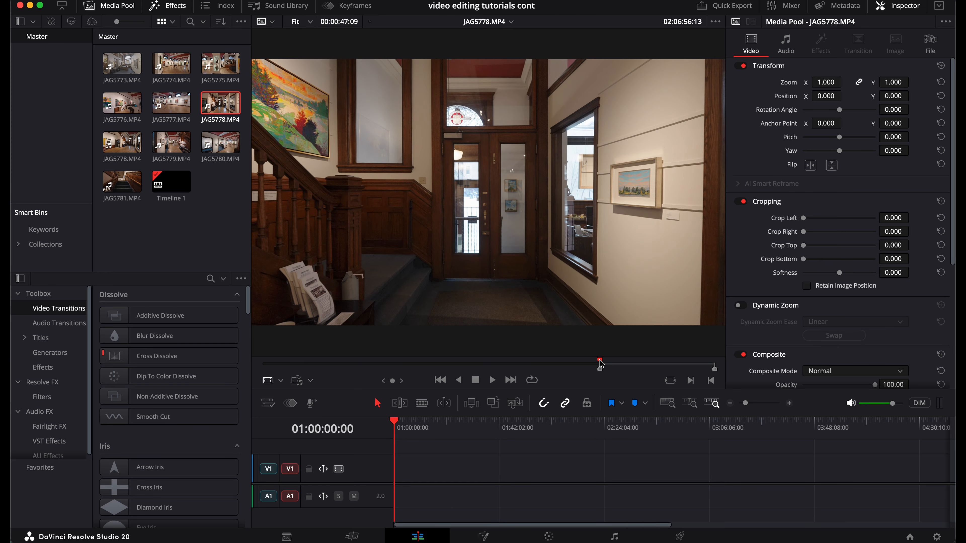
click(600, 364)
drag(600, 363, 628, 366)
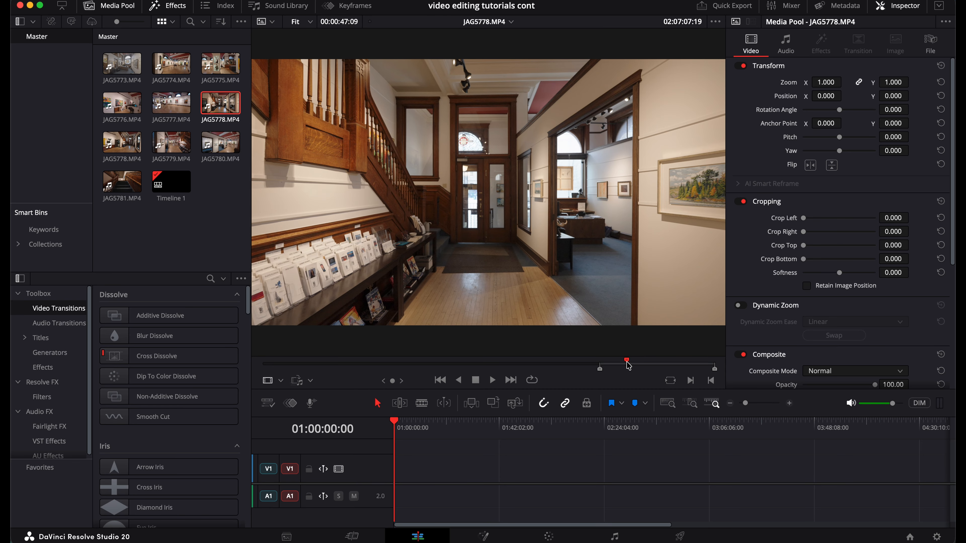
key(o)
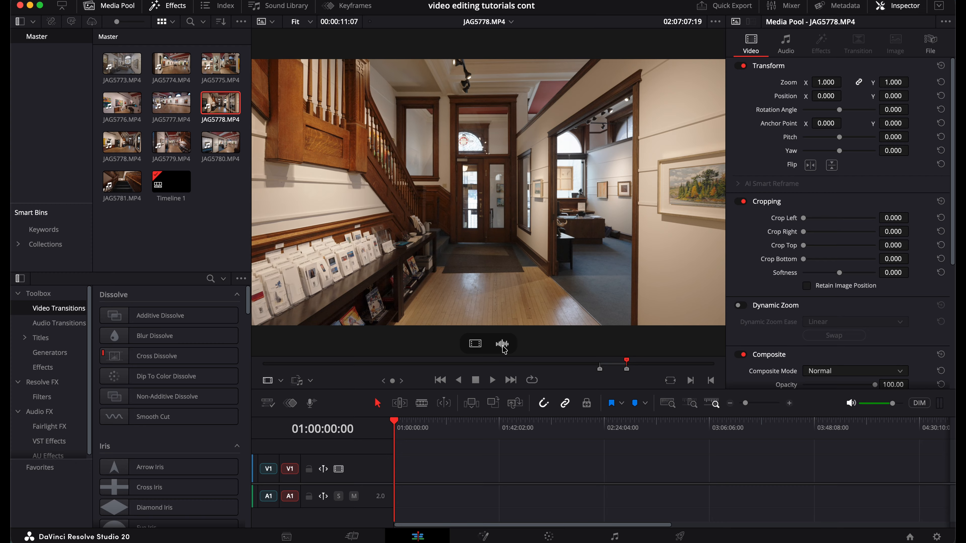
Step: Add the marked range to the timeline as video only and zoom the timeline in on it
click(476, 344)
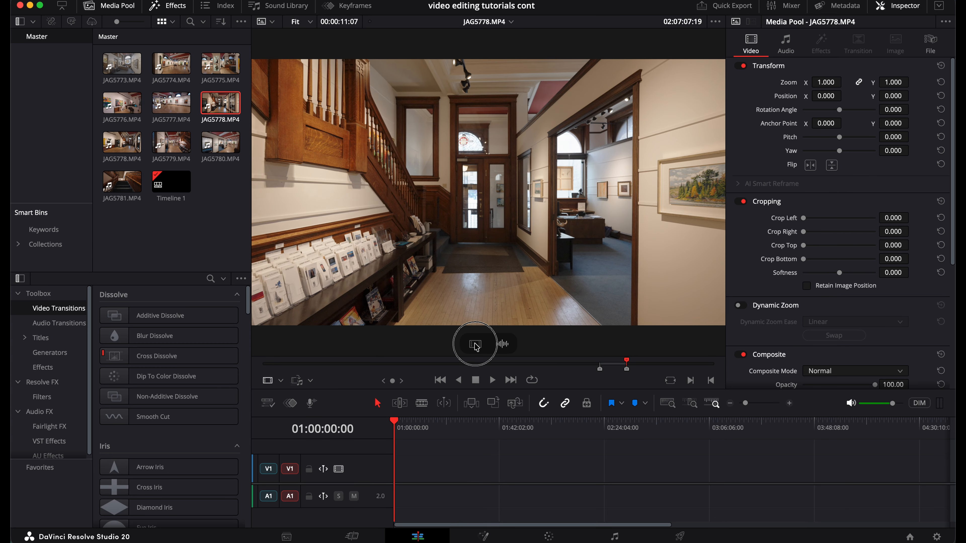
drag(475, 345, 436, 478)
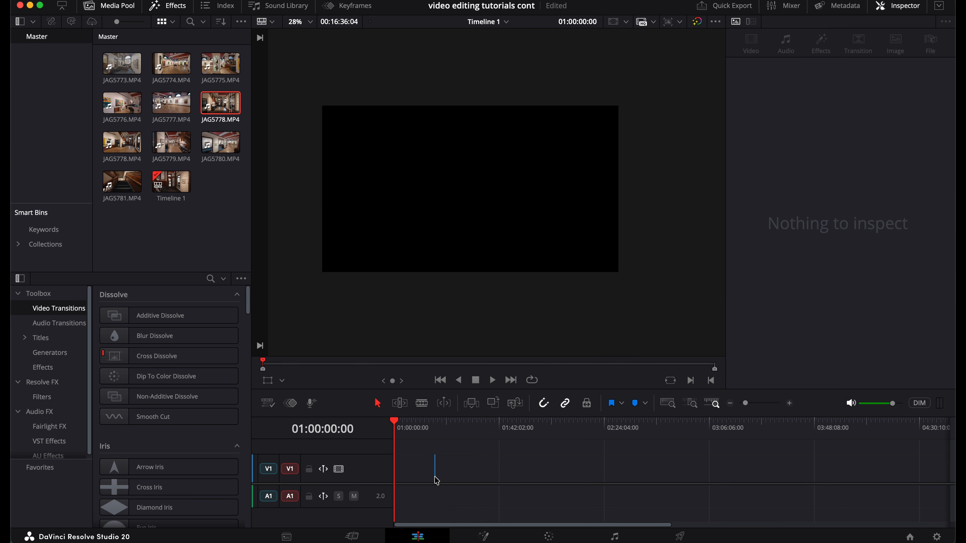
click(437, 433)
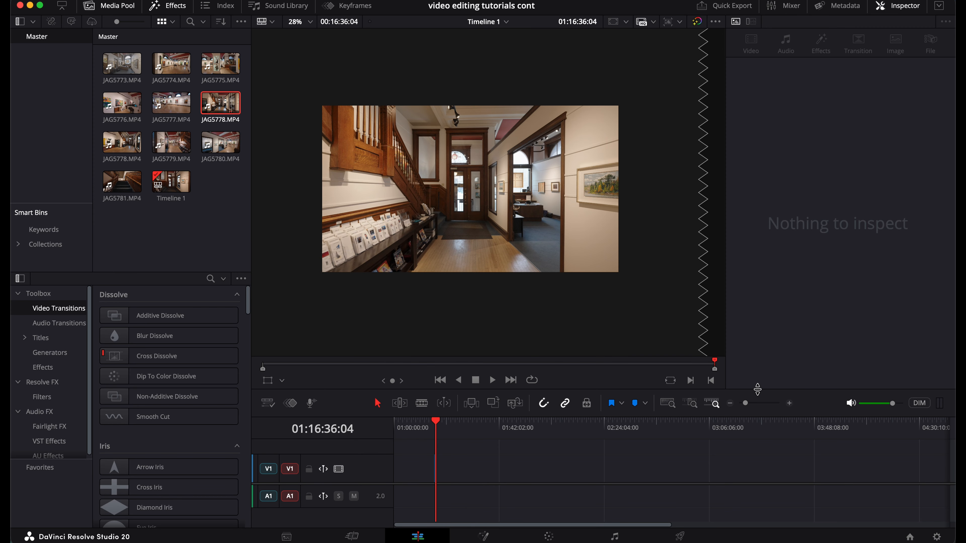
drag(758, 405, 772, 404)
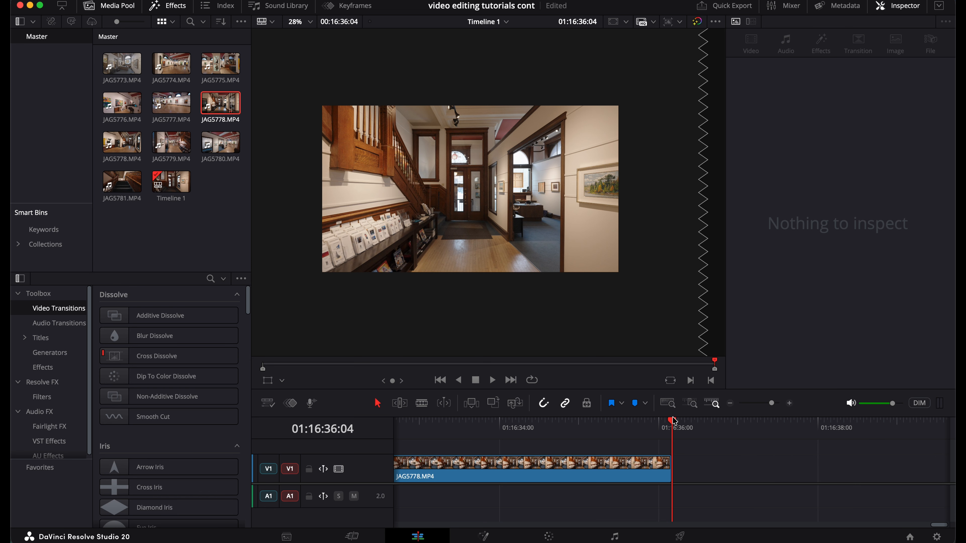
Step: Play back the video-only clip on the timeline, then delete it
click(570, 428)
click(576, 471)
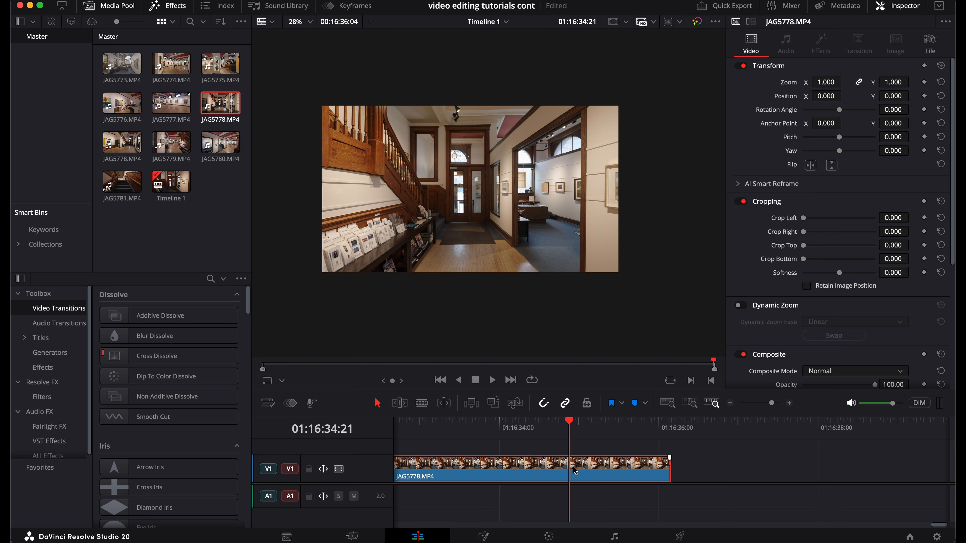
key(space)
key(space)
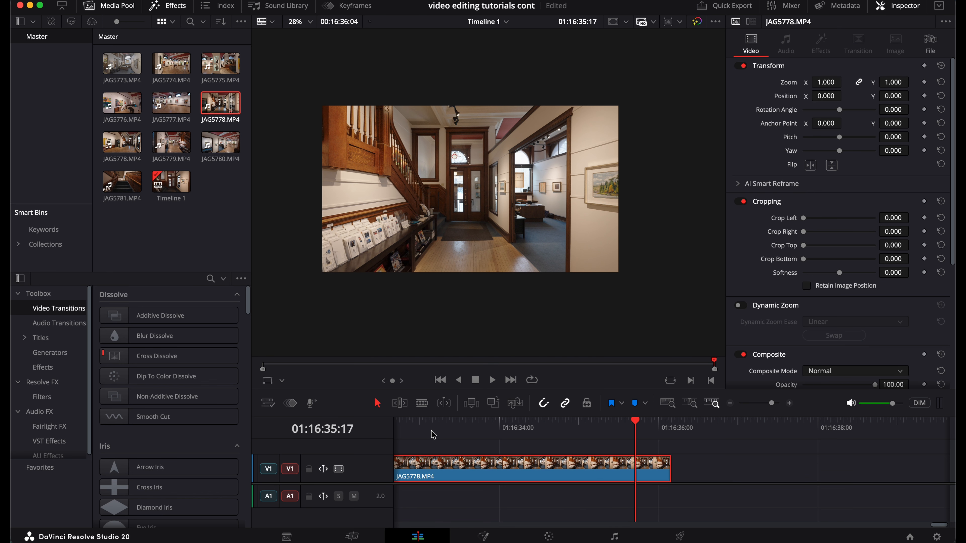
click(419, 425)
key(space)
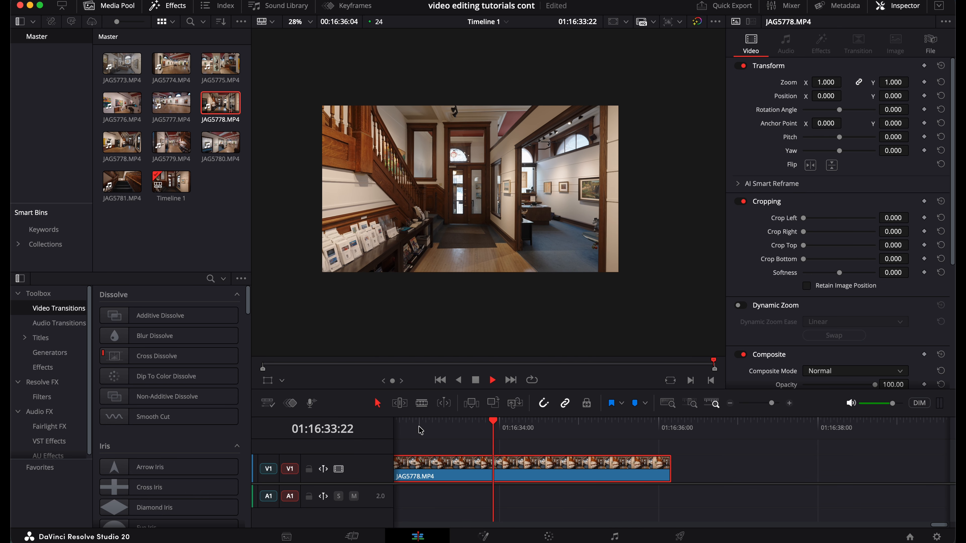
key(space)
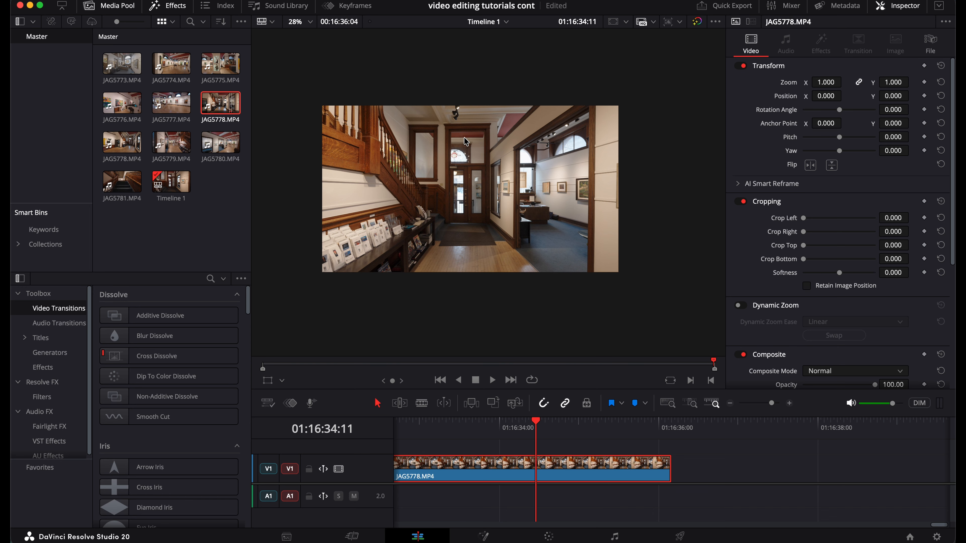
scroll(471, 133, up, 4)
scroll(468, 128, up, 2)
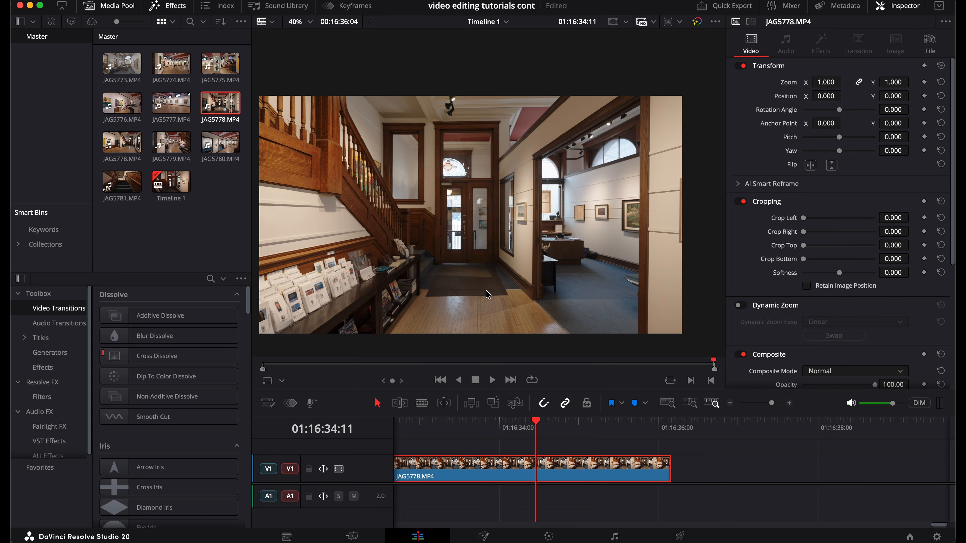
key(BackSpace)
Step: Reopen JAG5778.MP4 and add its marked range to the timeline as audio only, then delete that clip
click(227, 102)
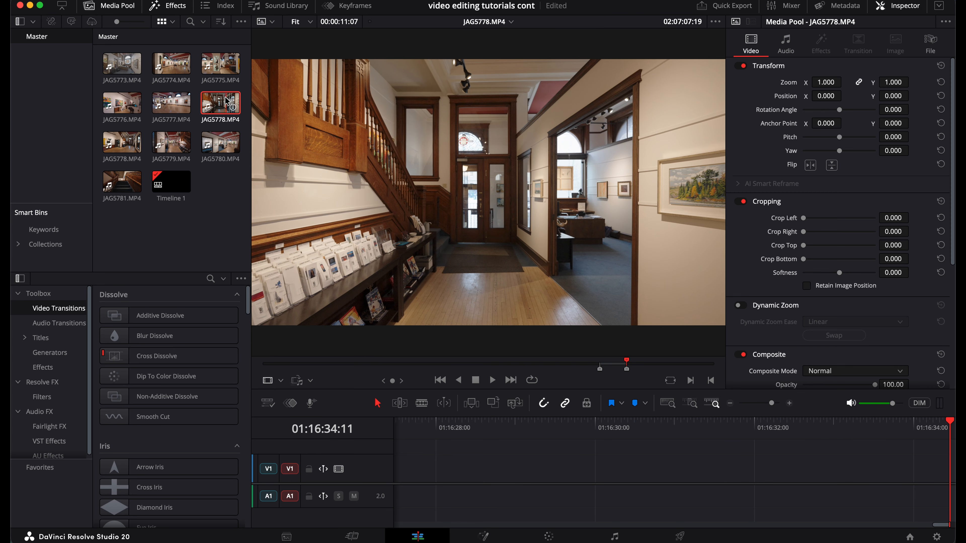
mouse_move(448, 203)
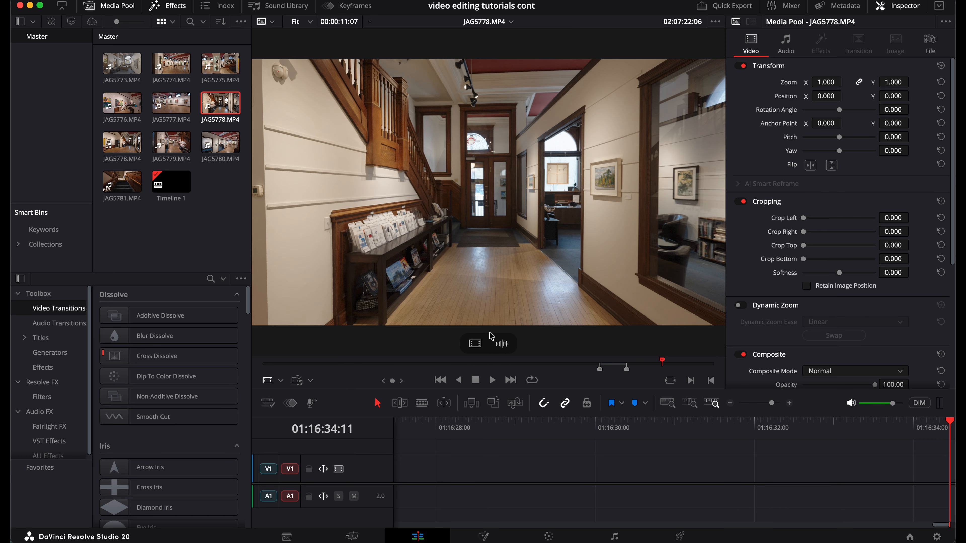
drag(503, 345, 433, 504)
click(511, 498)
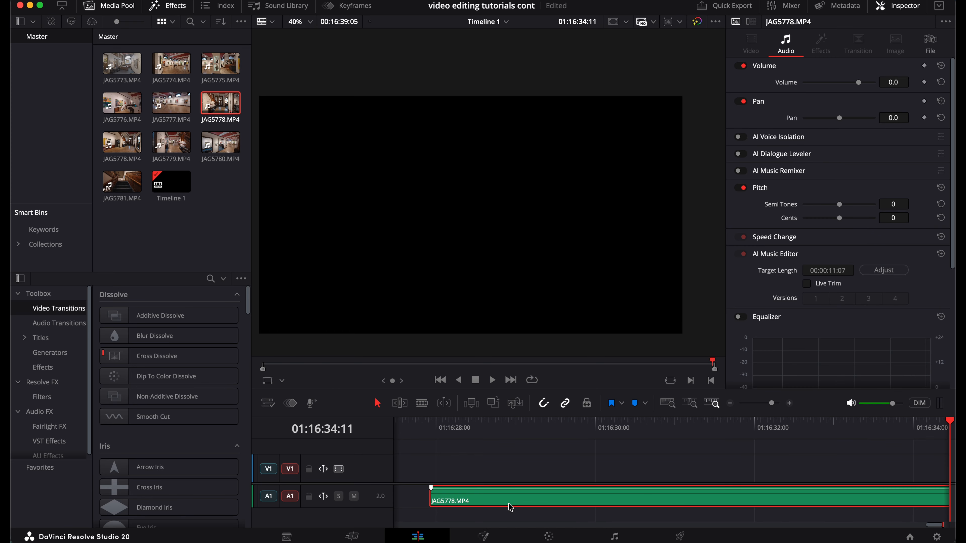
key(Delete)
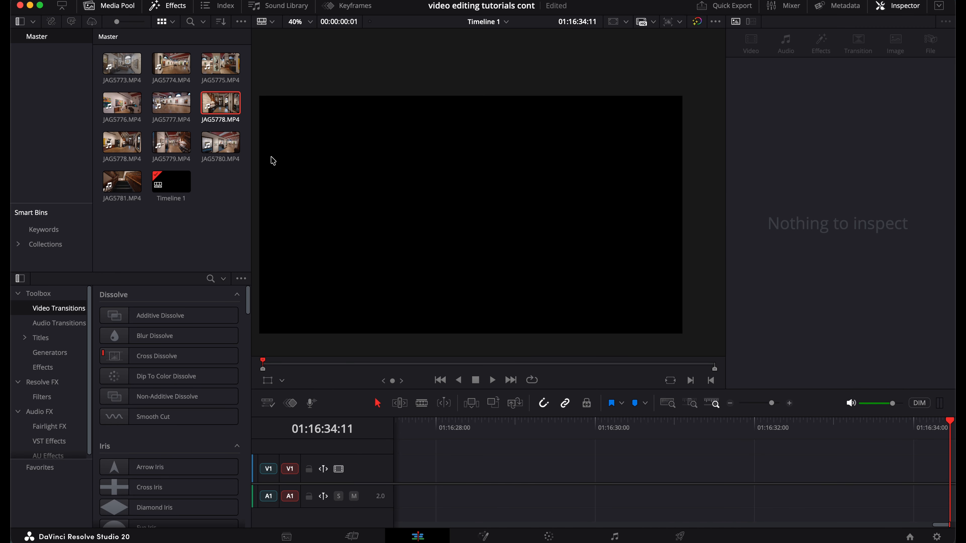
Step: Reopen the clip, add its marked range with both video and audio to the timeline, then delete both parts
double_click(222, 102)
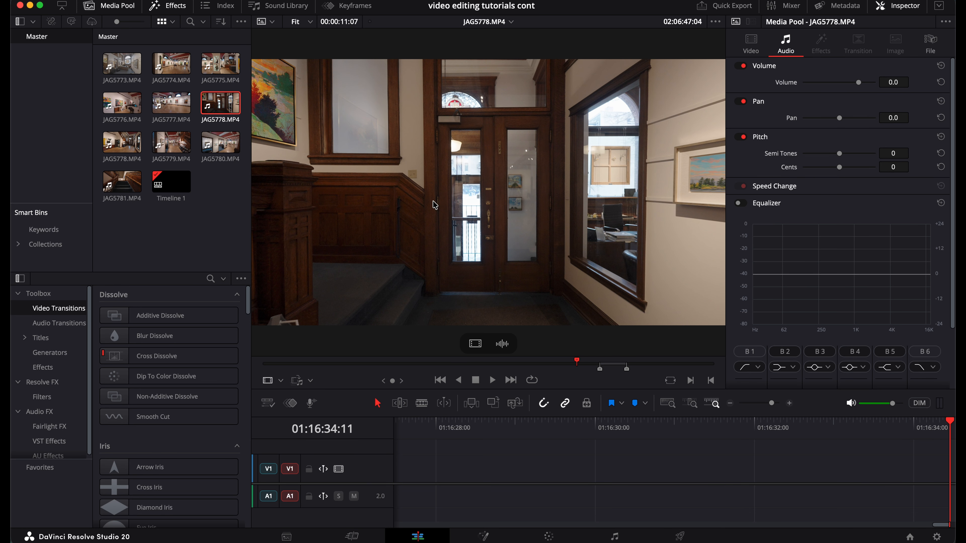
click(488, 196)
drag(487, 196, 495, 467)
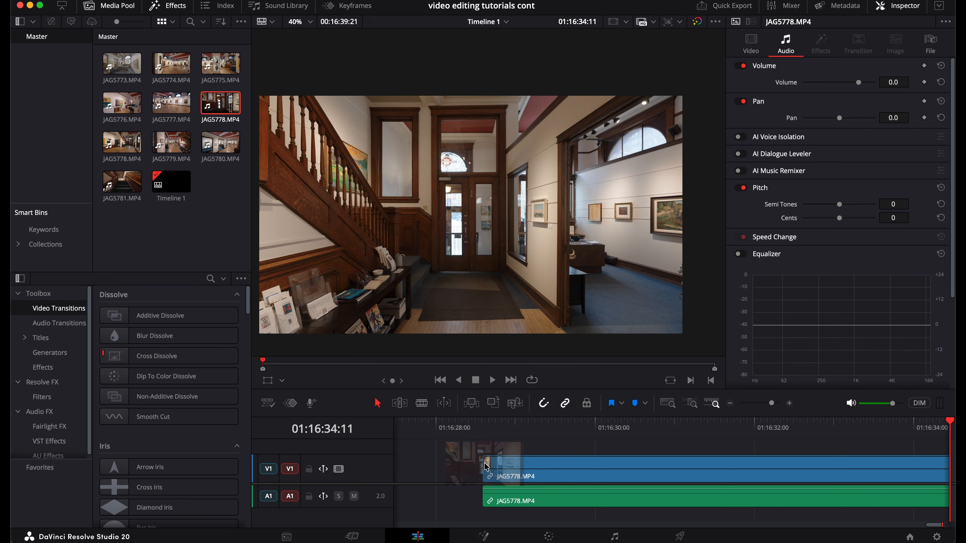
click(569, 430)
click(588, 508)
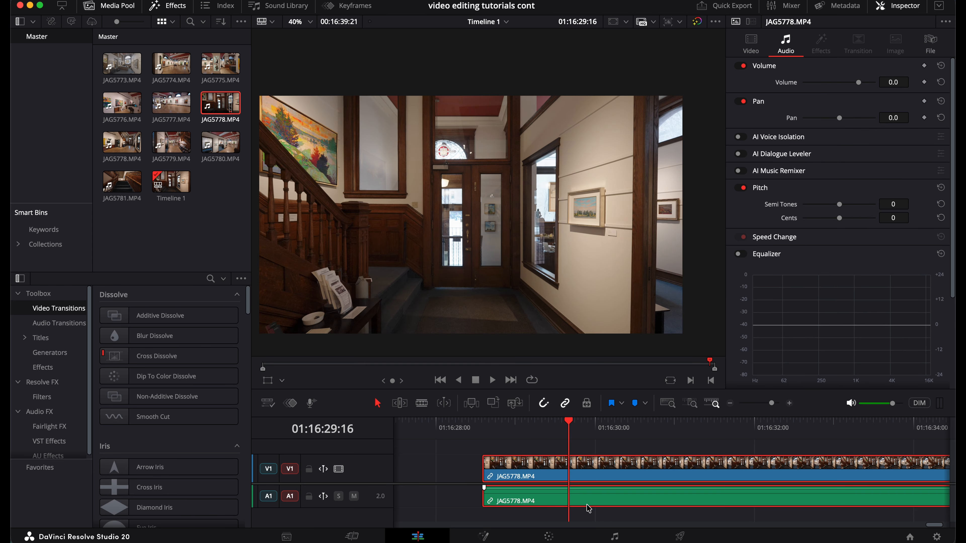
click(598, 430)
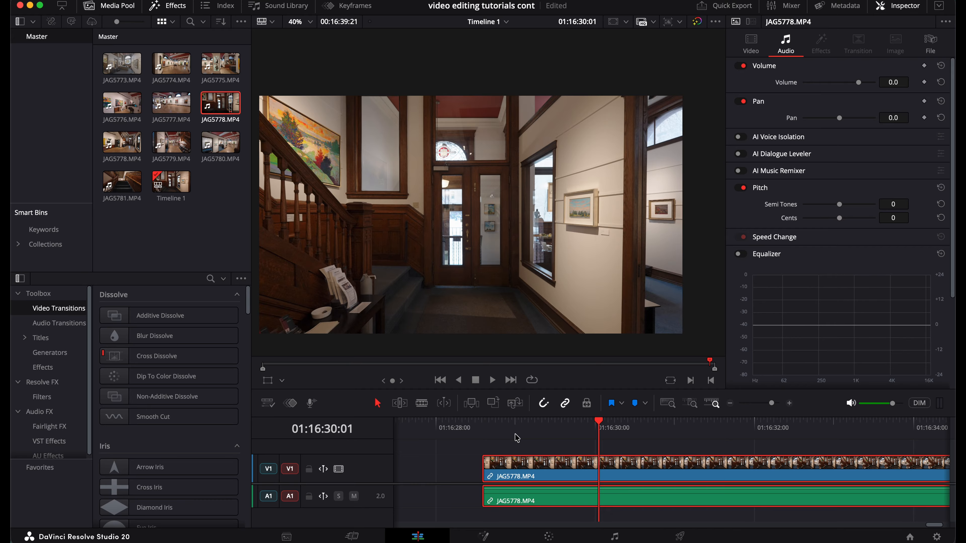
key(Delete)
Step: Reopen the clip, add the marked range as video only, then undo the addition
double_click(225, 108)
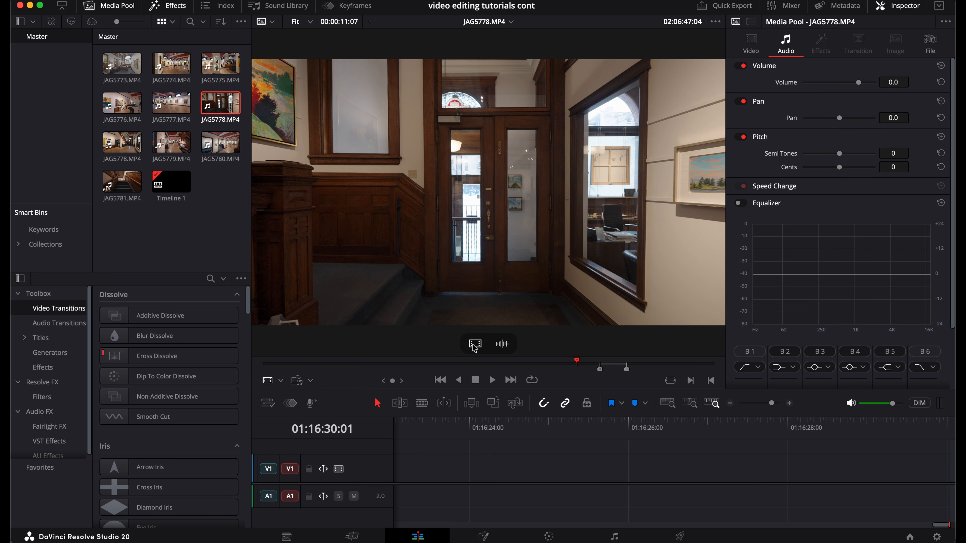
drag(474, 344, 472, 487)
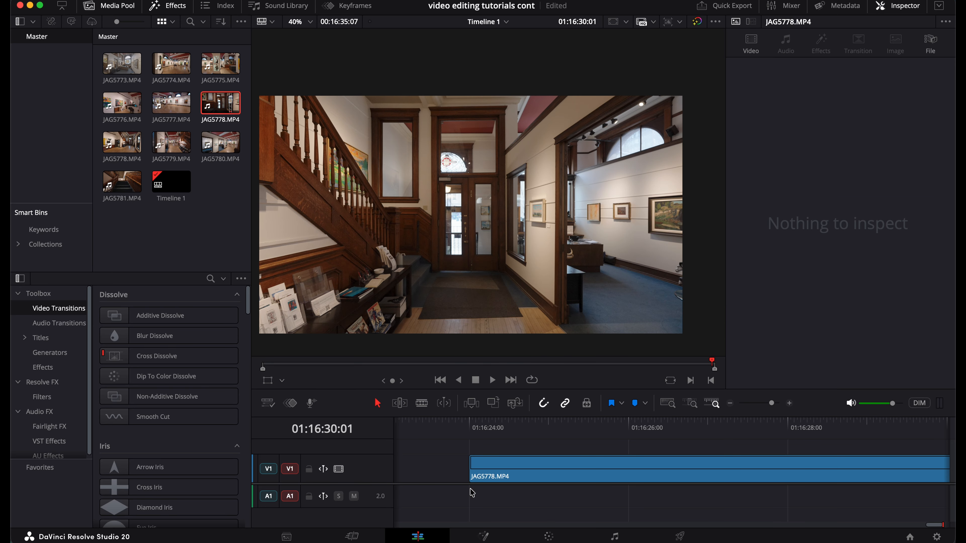
click(545, 426)
click(554, 473)
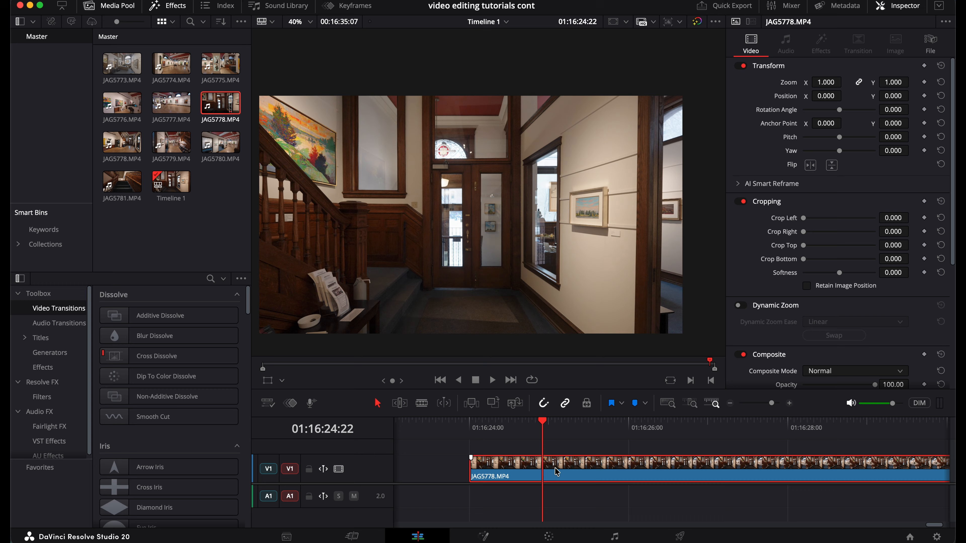
key(super+z)
Step: Reopen the clip, place its marked range on the audio track only, then delete the audio clip
double_click(215, 101)
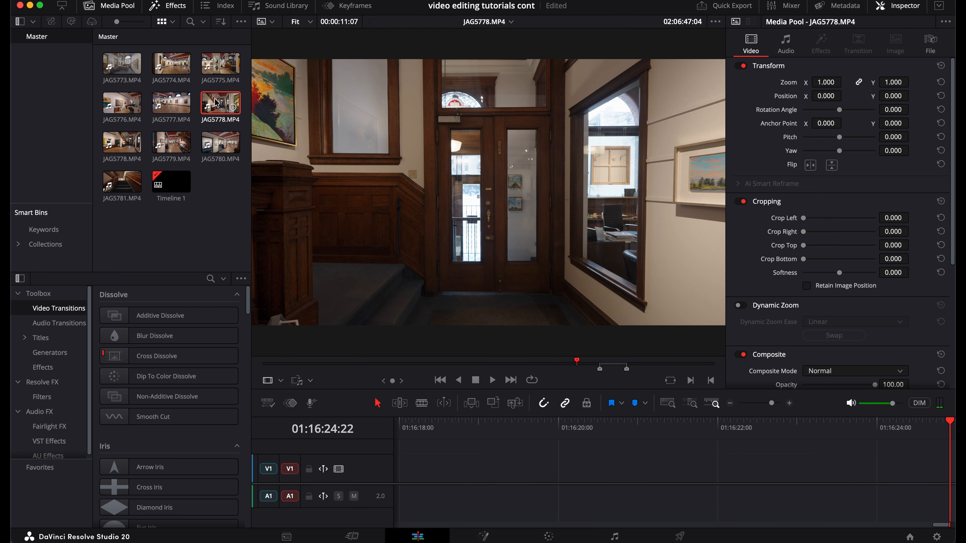
drag(502, 343, 495, 487)
click(571, 428)
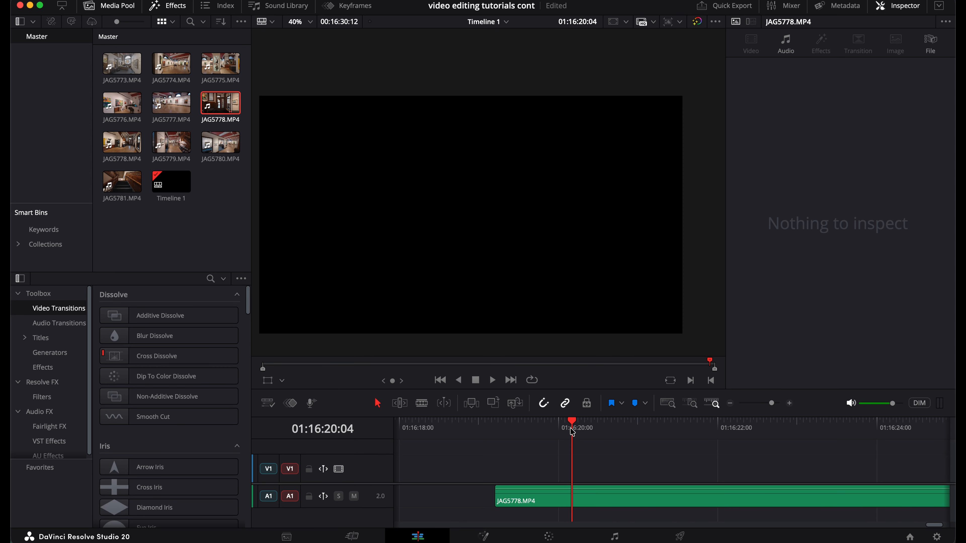
click(585, 510)
key(BackSpace)
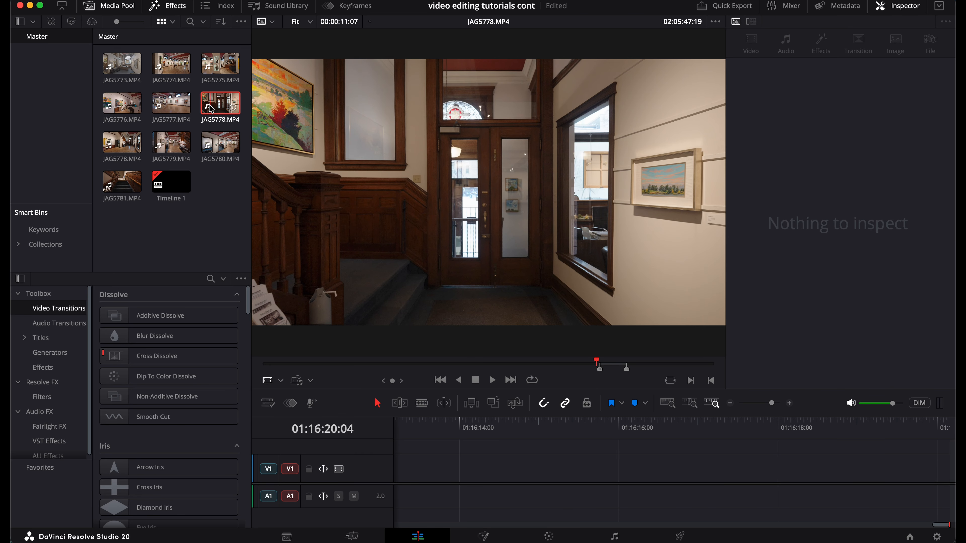
Step: Reopen JAG5778.MP4 and add its marked range with video and audio to the timeline
double_click(208, 105)
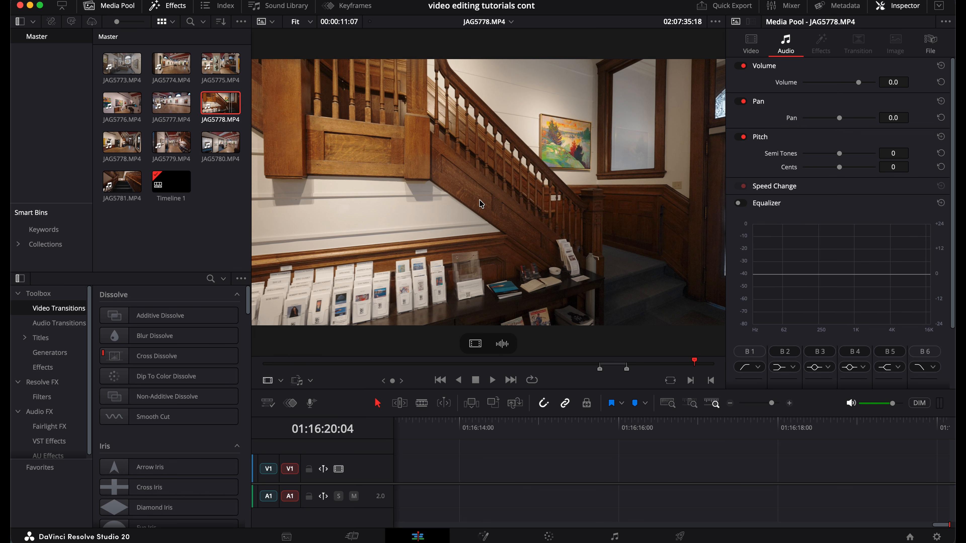
drag(633, 238, 506, 491)
click(588, 430)
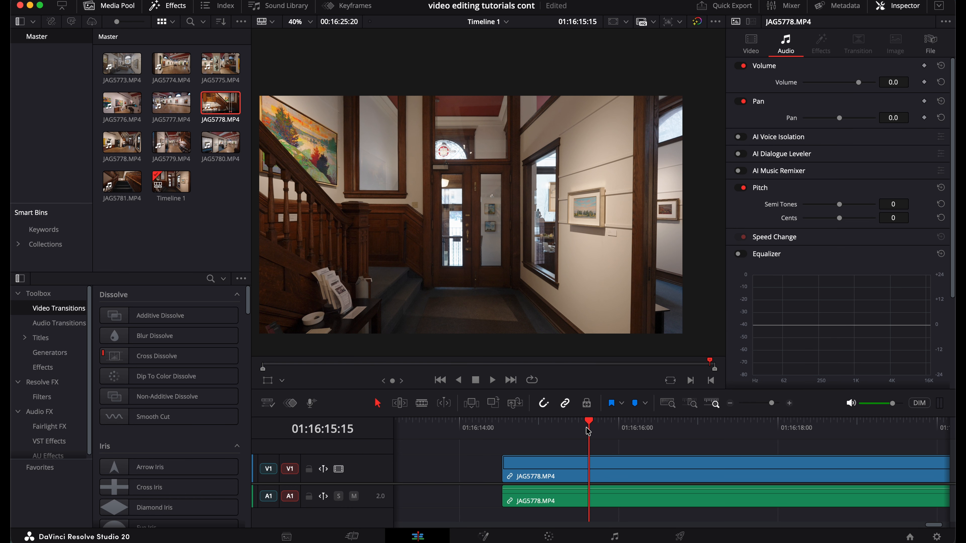
Step: Play back the newly added clip on the timeline and return the playhead near its start
key(space)
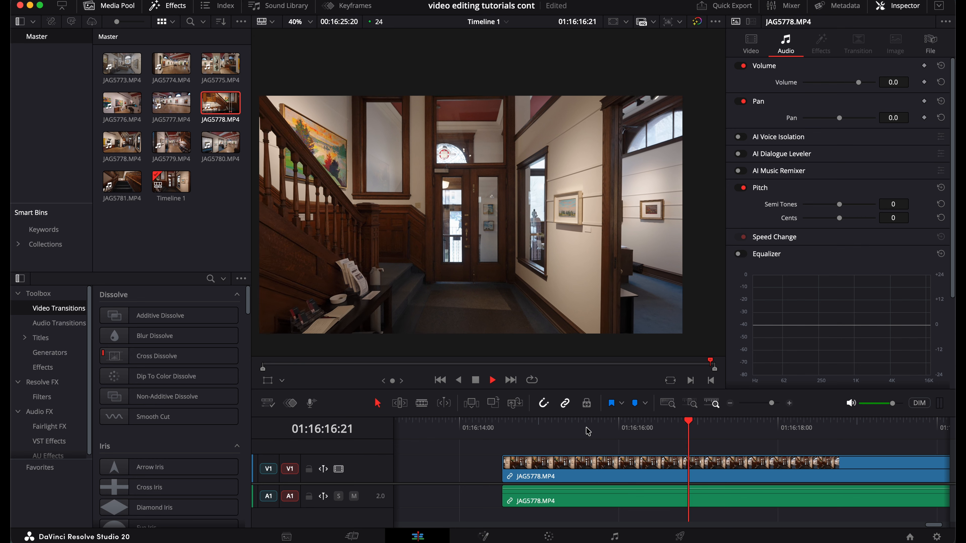
key(space)
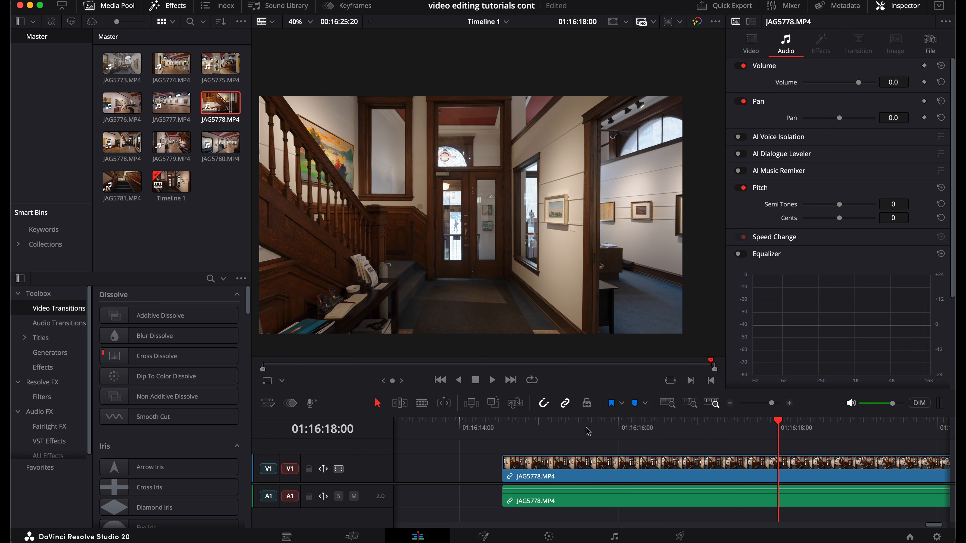
click(516, 434)
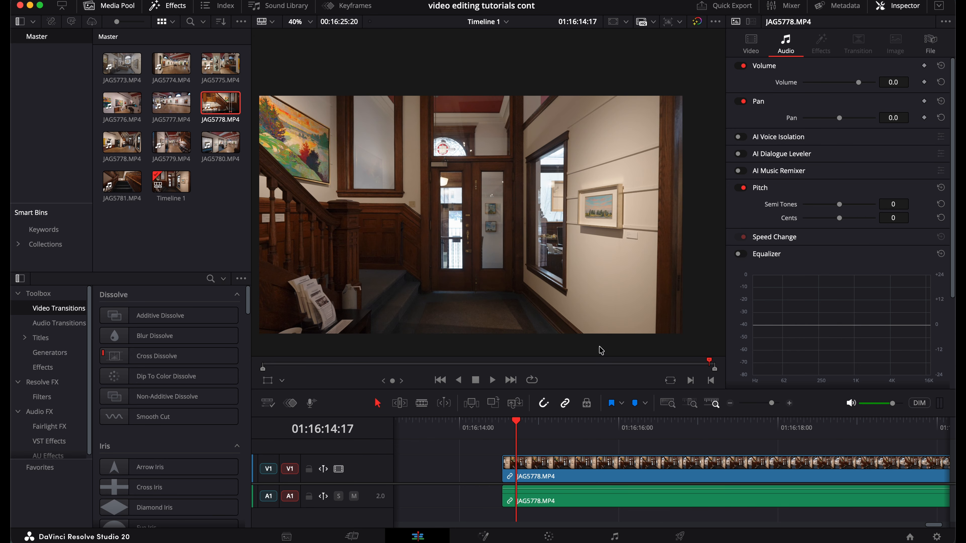
Step: Open JAG5777.MP4 in the source viewer, mark an in and out range while playing, and try dragging it to the timeline
double_click(171, 103)
click(385, 366)
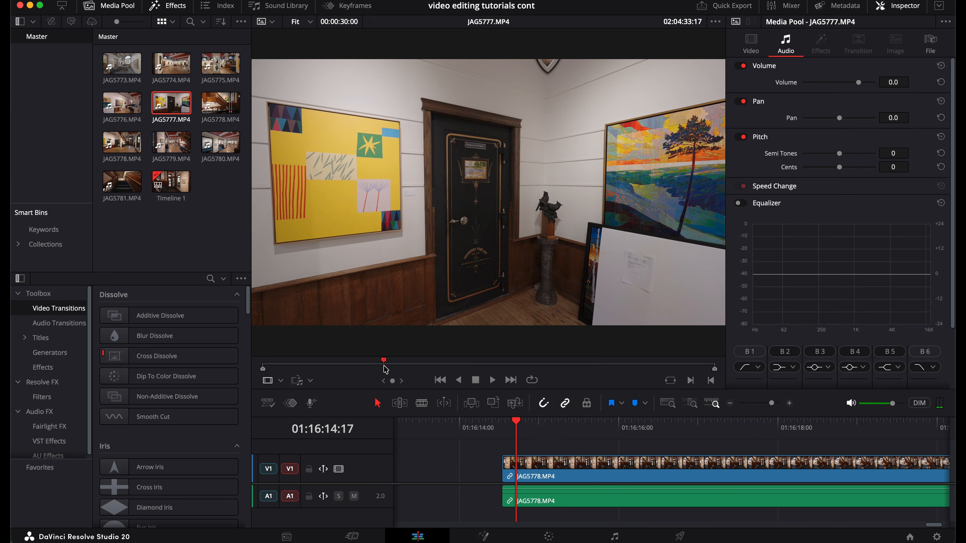
key(space)
key(i)
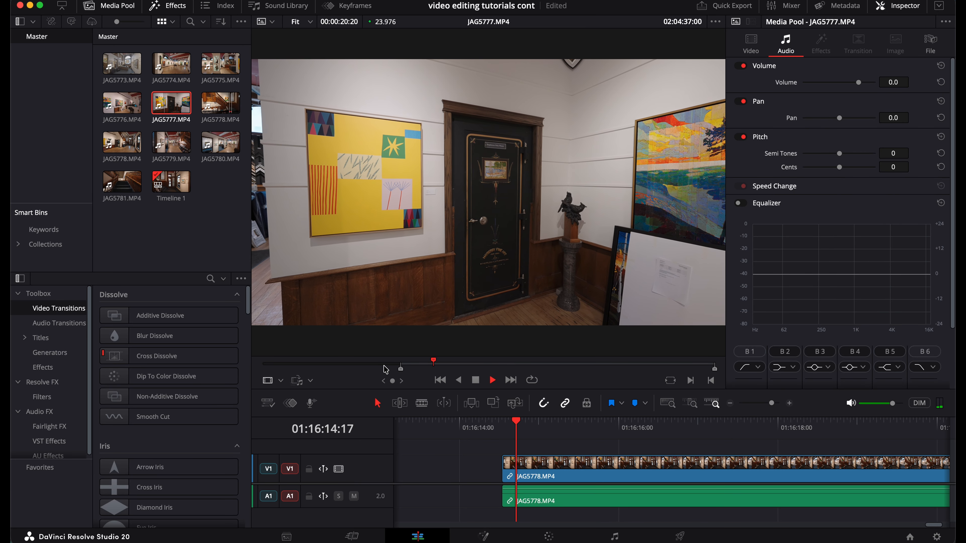
key(o)
key(space)
drag(475, 344, 537, 440)
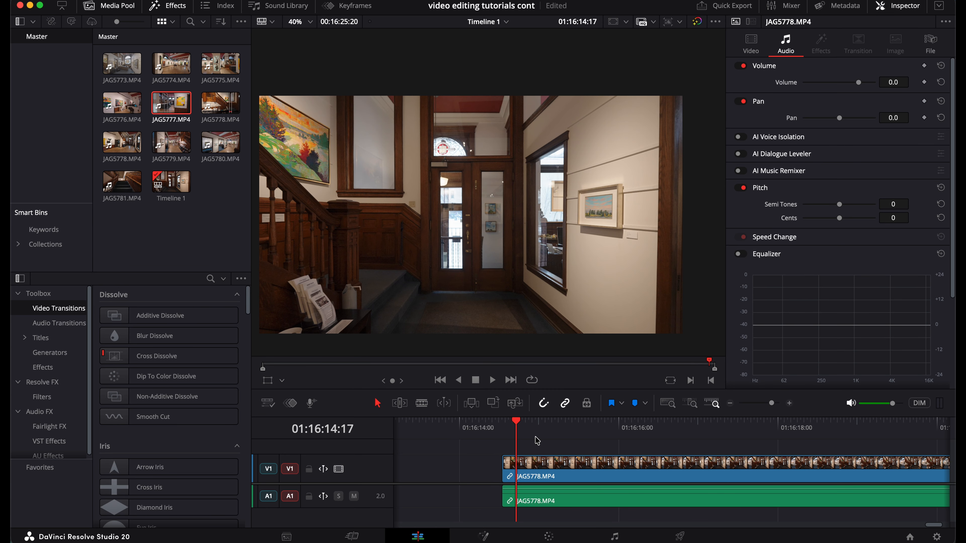
Step: Reopen JAG5777.MP4 and drag its marked range onto a new video track above the existing clip
double_click(174, 103)
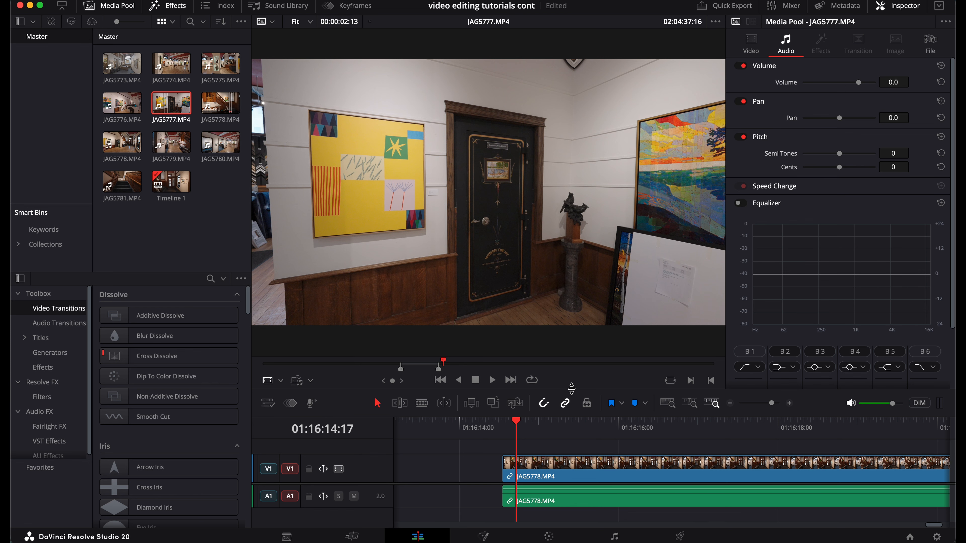
drag(571, 388, 572, 290)
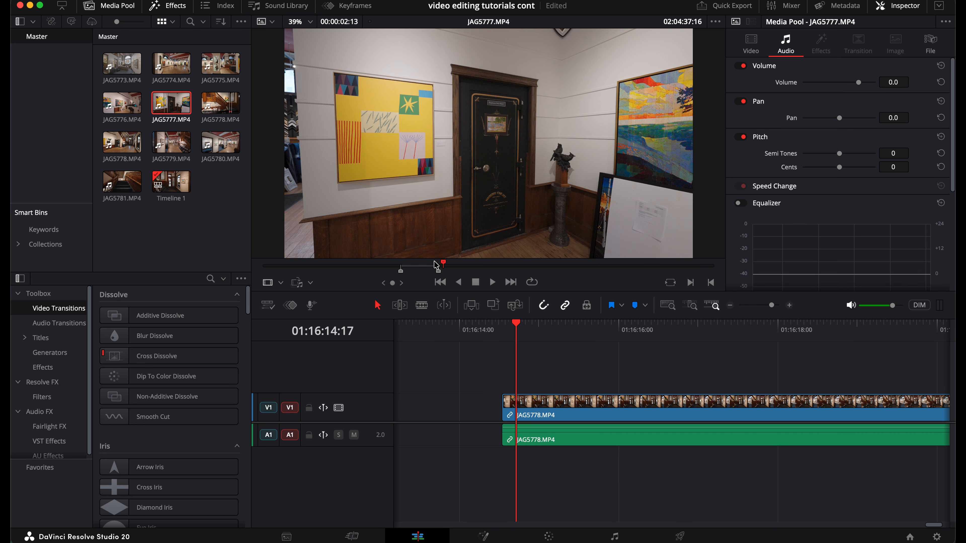
mouse_move(472, 243)
drag(475, 246, 544, 378)
click(599, 330)
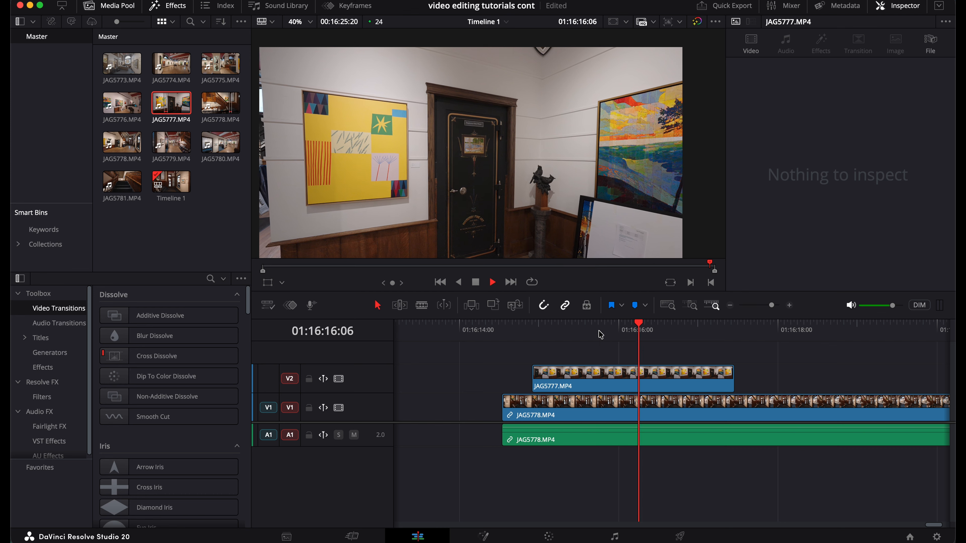
Step: Open JAG5778.MP4, clear its in point, and drag it onto the upper video track after JAG5777.MP4
scroll(516, 122, down, 3)
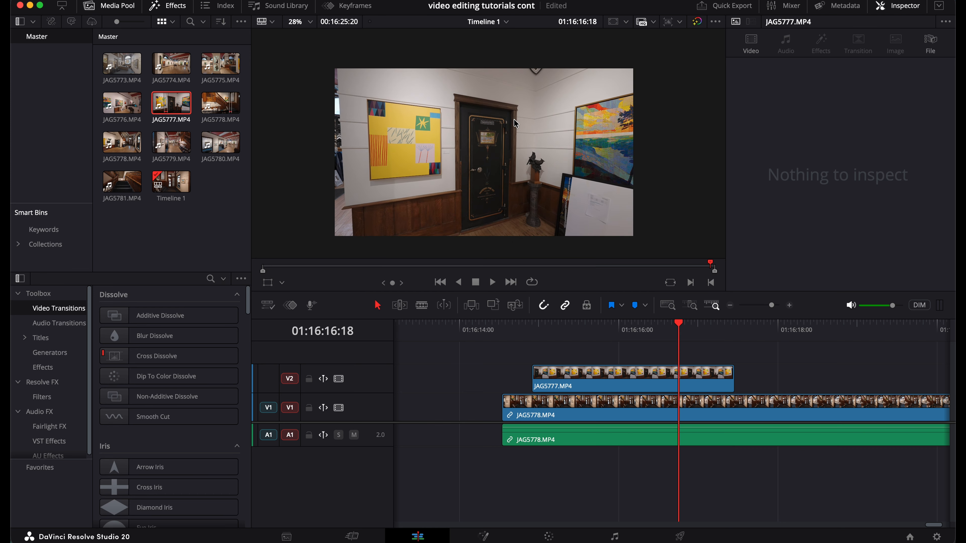
click(604, 371)
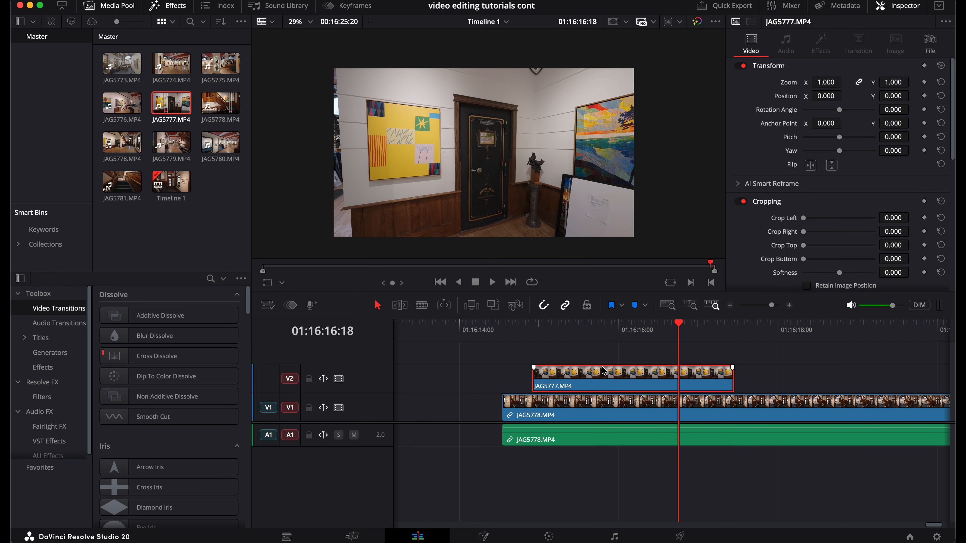
click(563, 328)
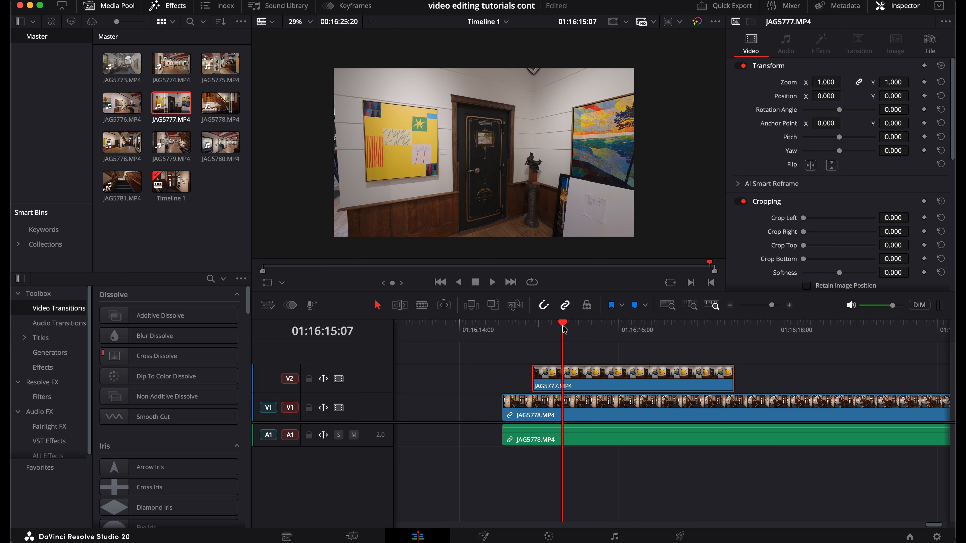
click(220, 103)
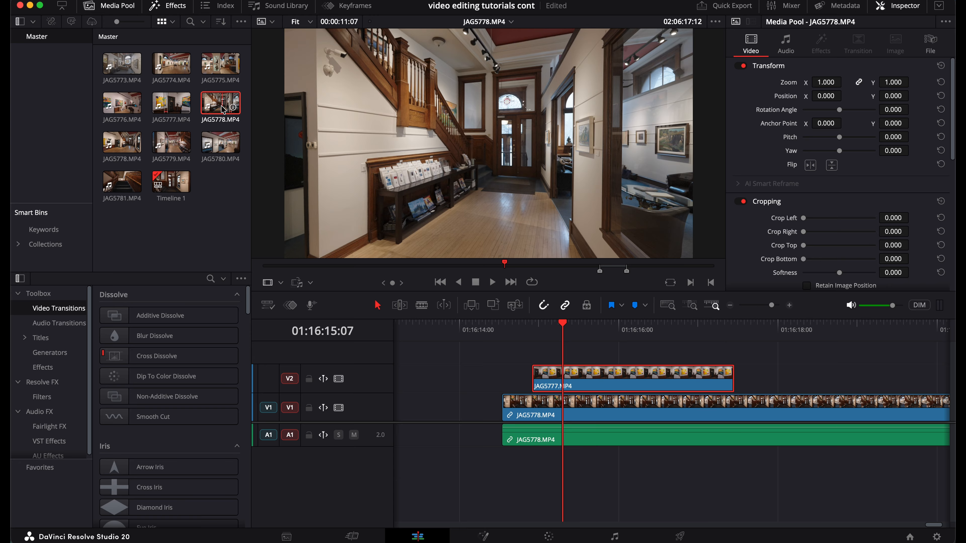
click(428, 265)
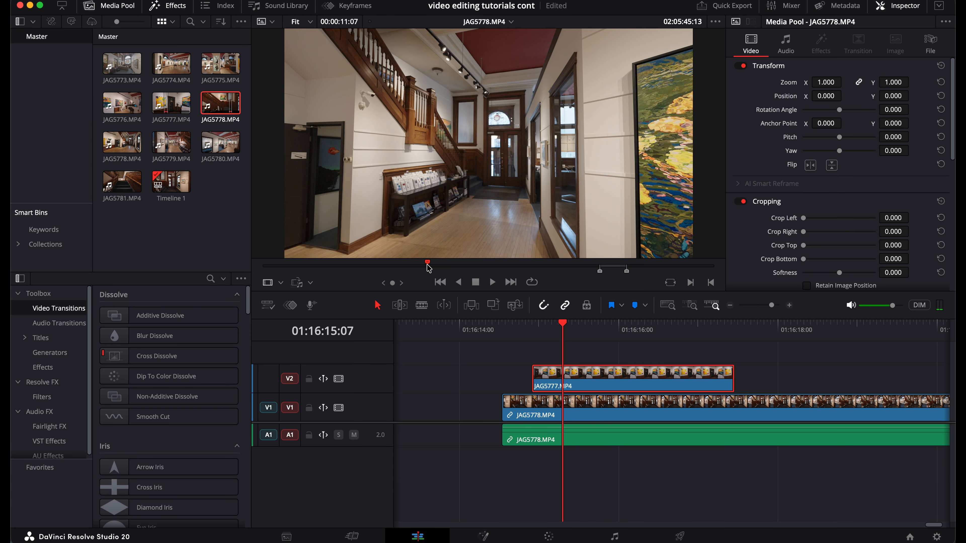
key(alt+i)
key(space)
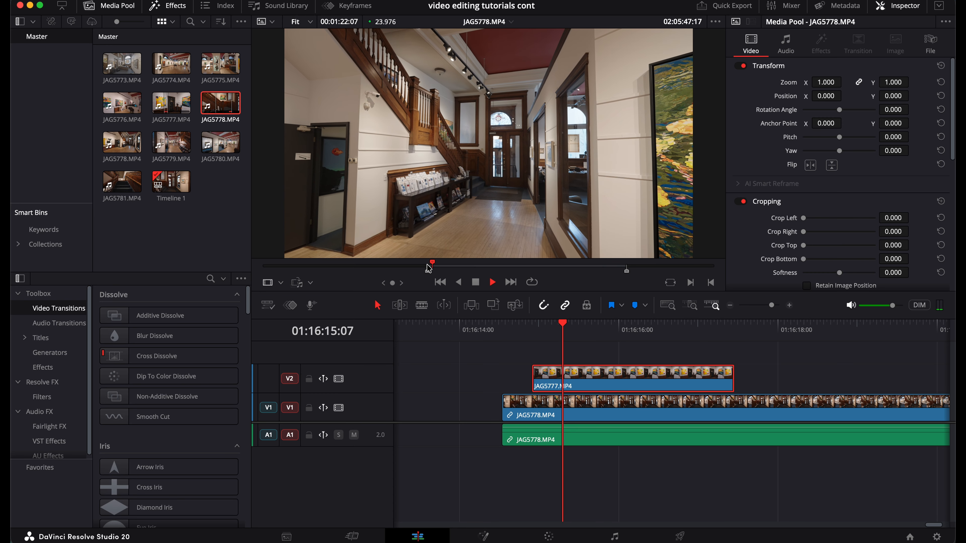
key(space)
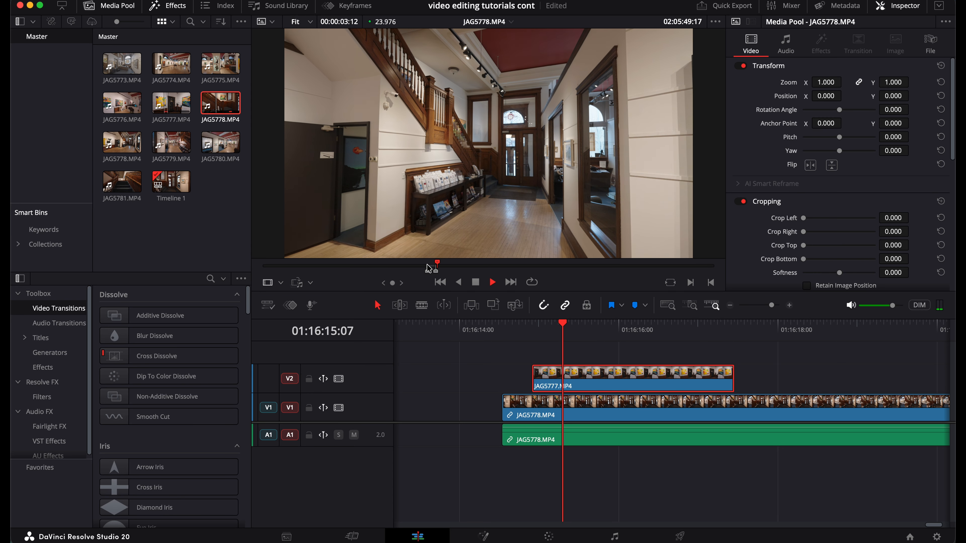
drag(478, 251, 785, 372)
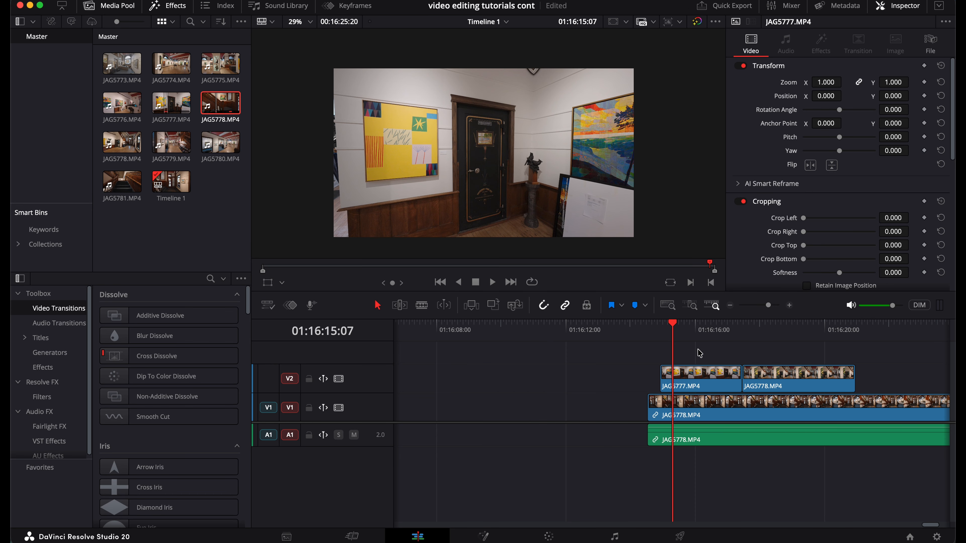
Step: Select both clips on the upper video track and delete them
drag(699, 352, 767, 382)
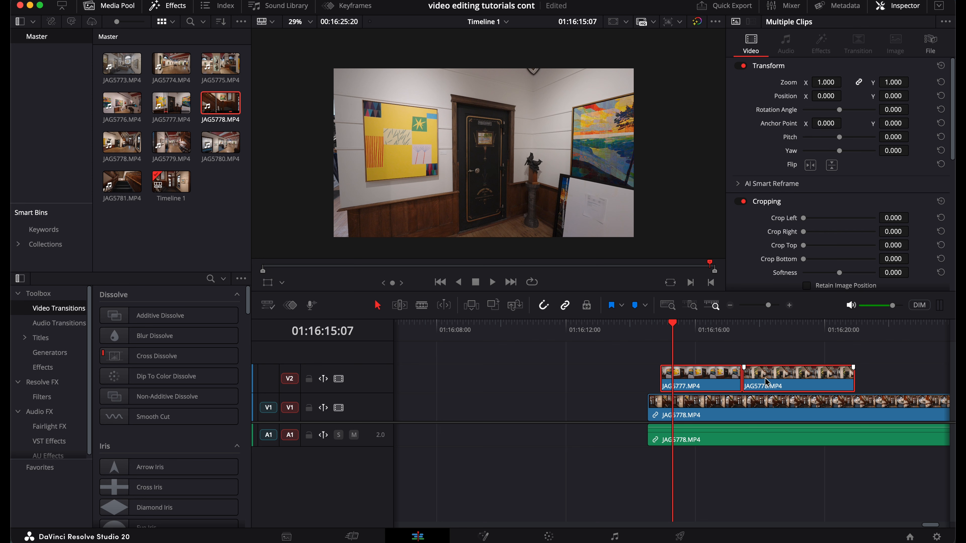
key(Delete)
scroll(767, 382, right, 6)
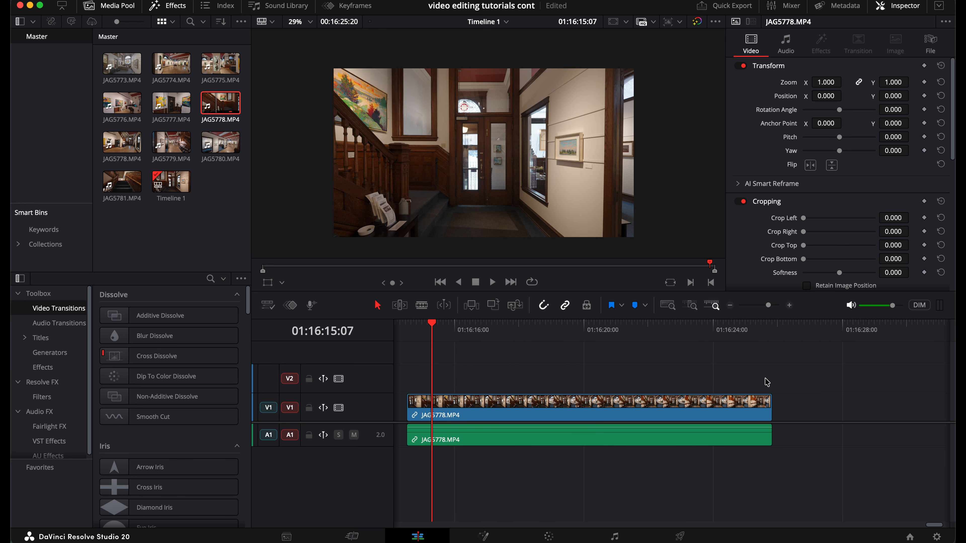
Step: Split the JAG5778.MP4 clip with the Blade tool at the playhead, then undo the cut
click(483, 327)
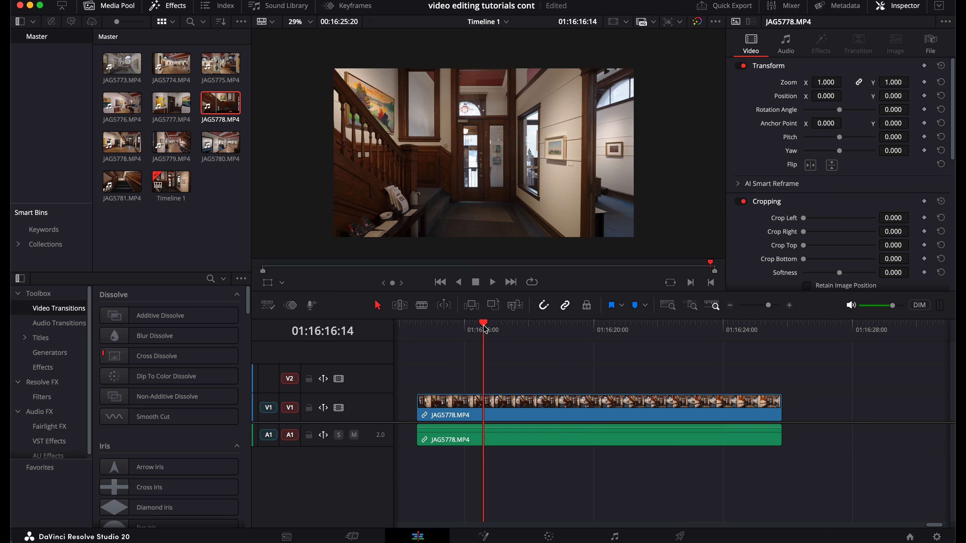
click(530, 403)
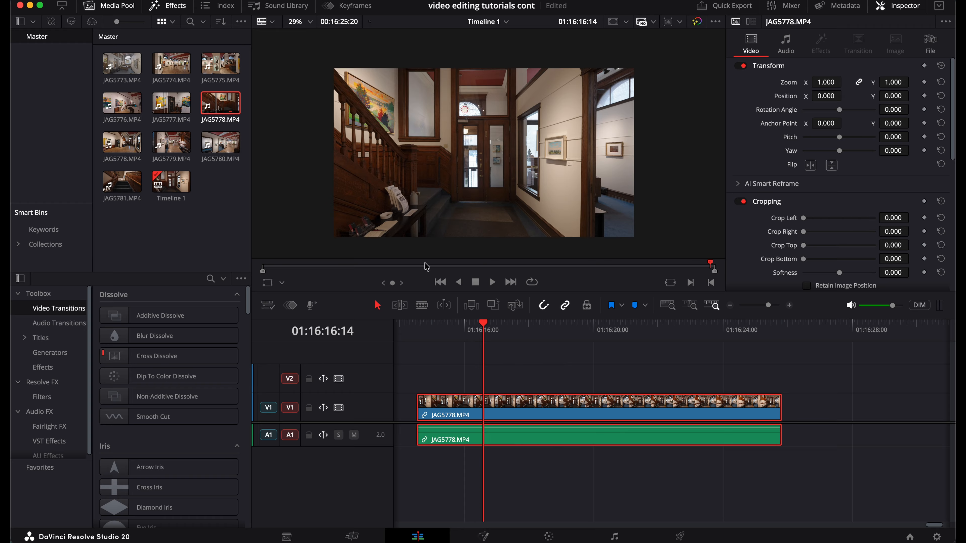
click(422, 305)
click(488, 404)
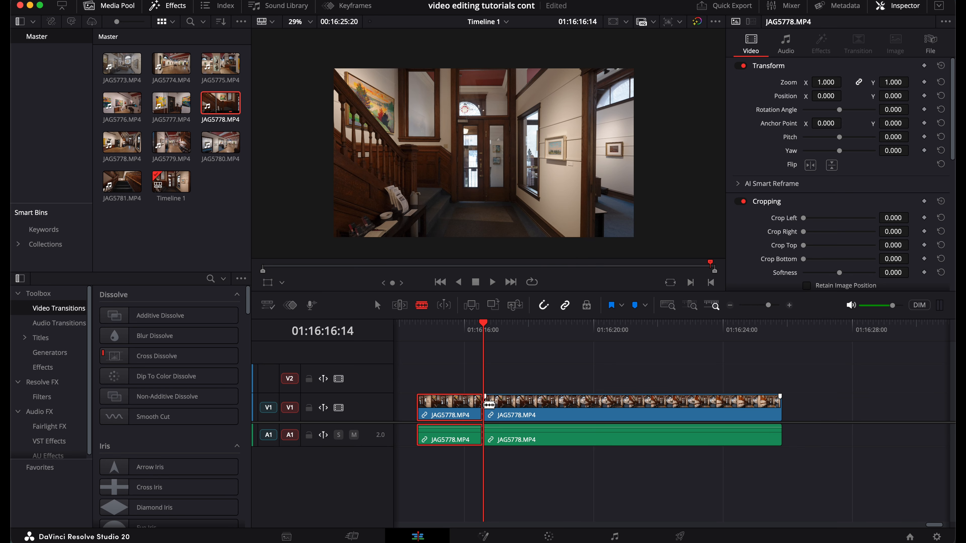
click(457, 335)
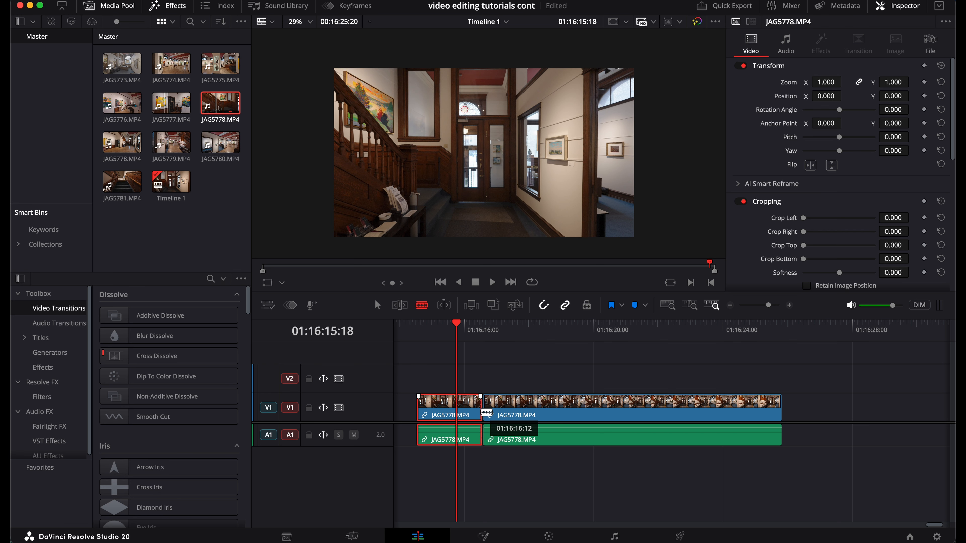
key(super+z)
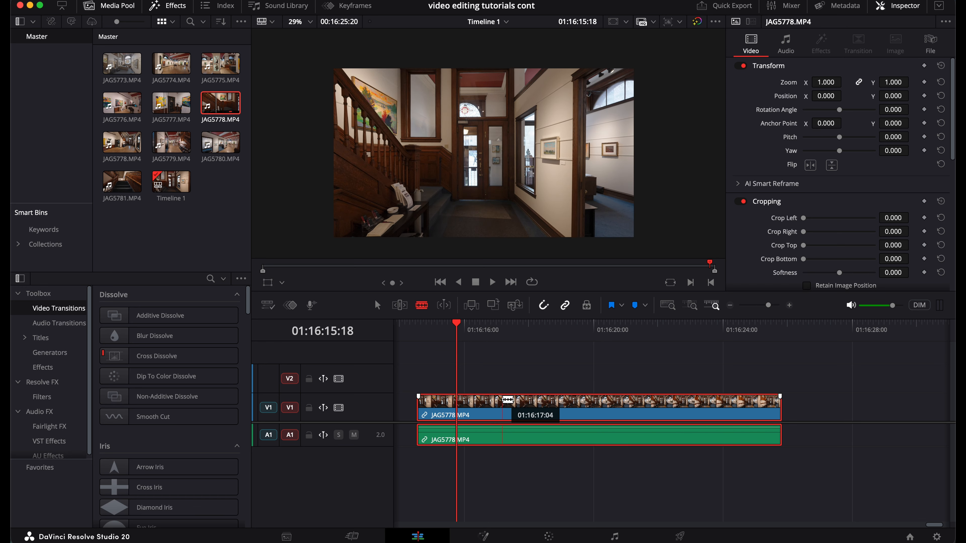
Step: Switch to Blade mode, cut the clip a little further along, then undo that cut
key(a)
key(b)
click(503, 400)
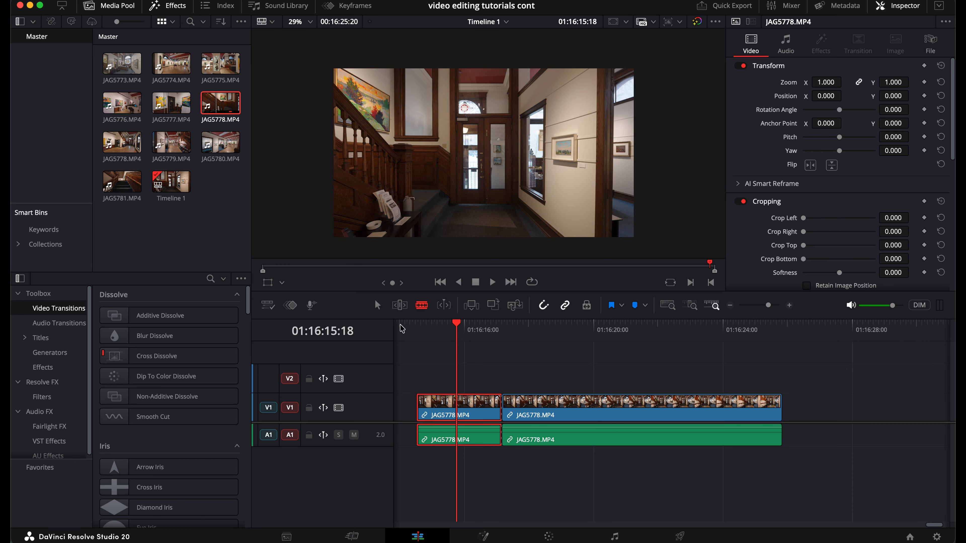
key(super+z)
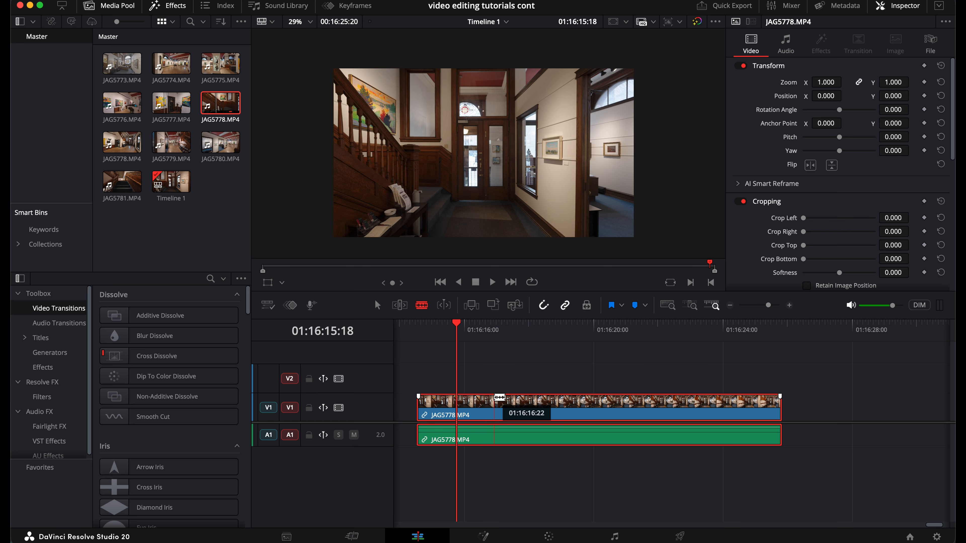
Step: Return to selection mode and nudge the clip slightly earlier on the timeline
key(a)
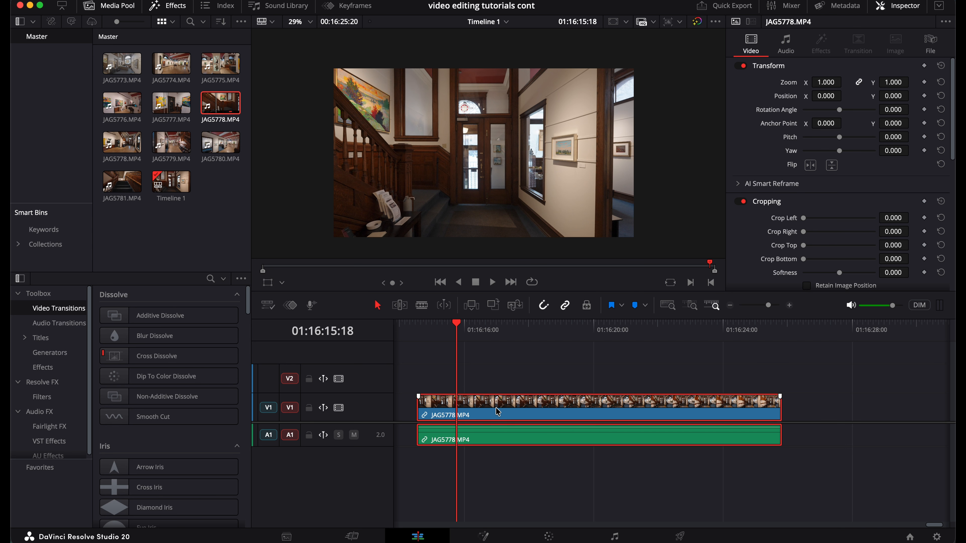
mouse_move(504, 411)
mouse_down()
mouse_move(511, 415)
mouse_move(498, 413)
mouse_up()
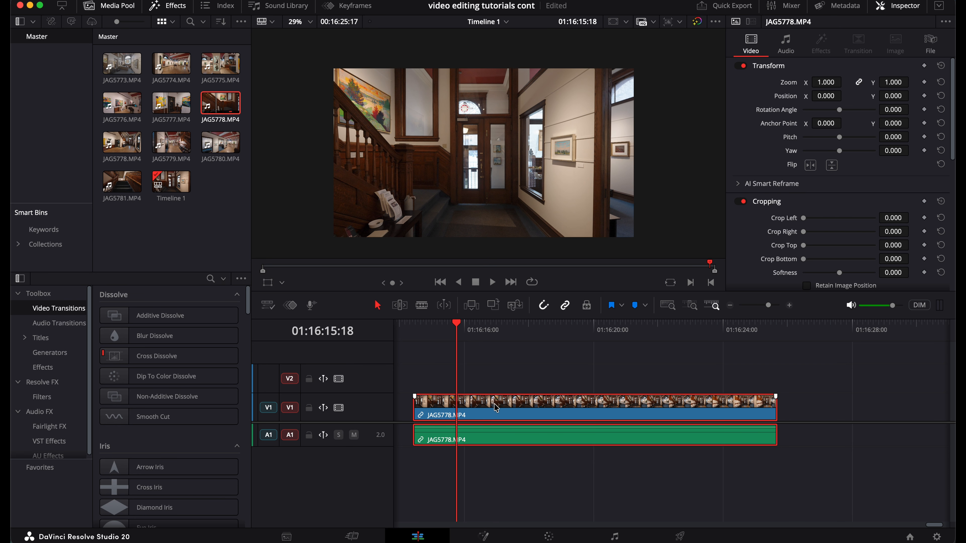
Step: Make three blade cuts across the clip, then undo all three cuts
click(420, 308)
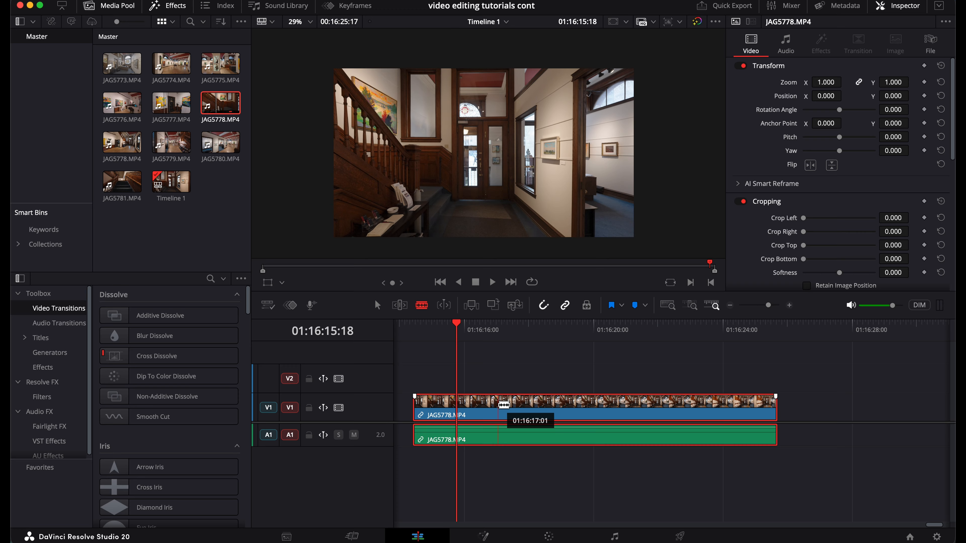
key(a)
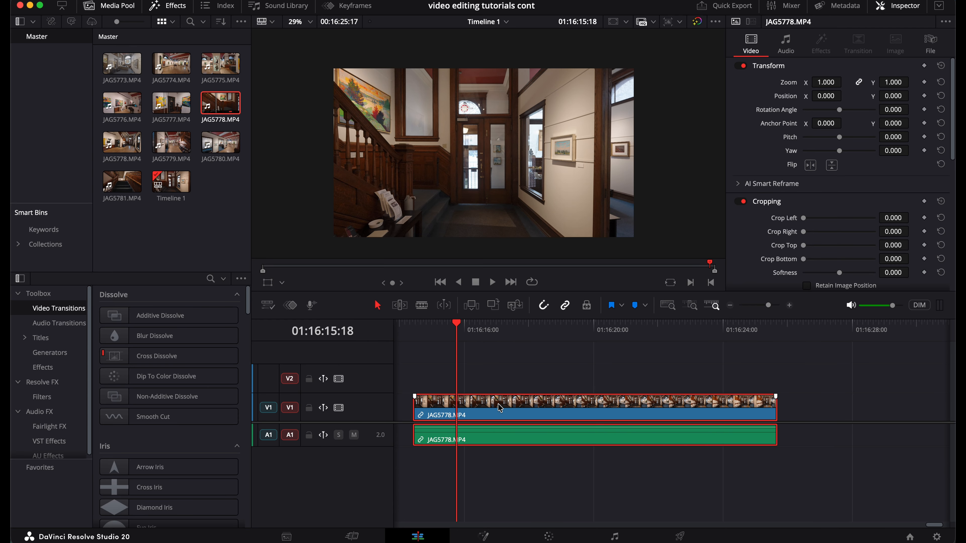
key(b)
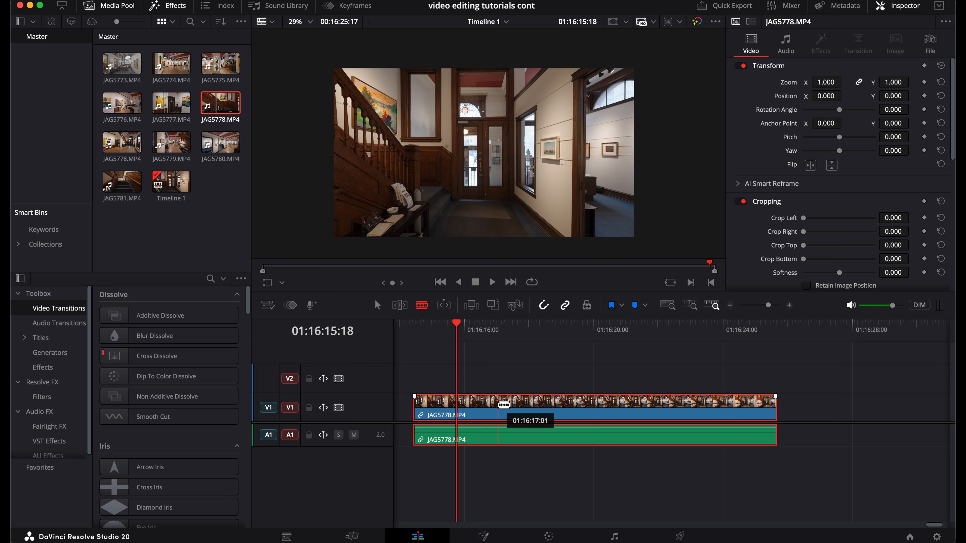
click(551, 403)
click(592, 405)
click(670, 409)
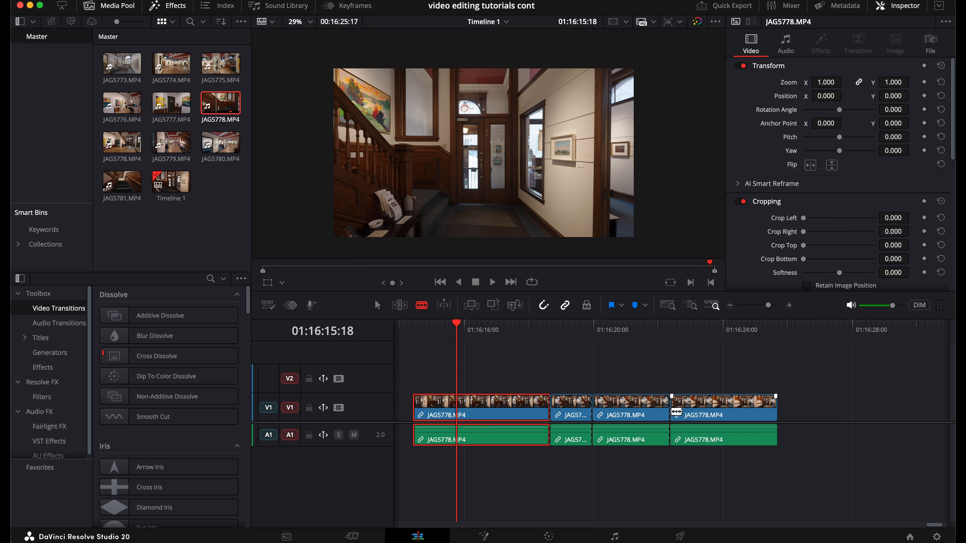
key(super+z)
key(super+z)
key(super+z)
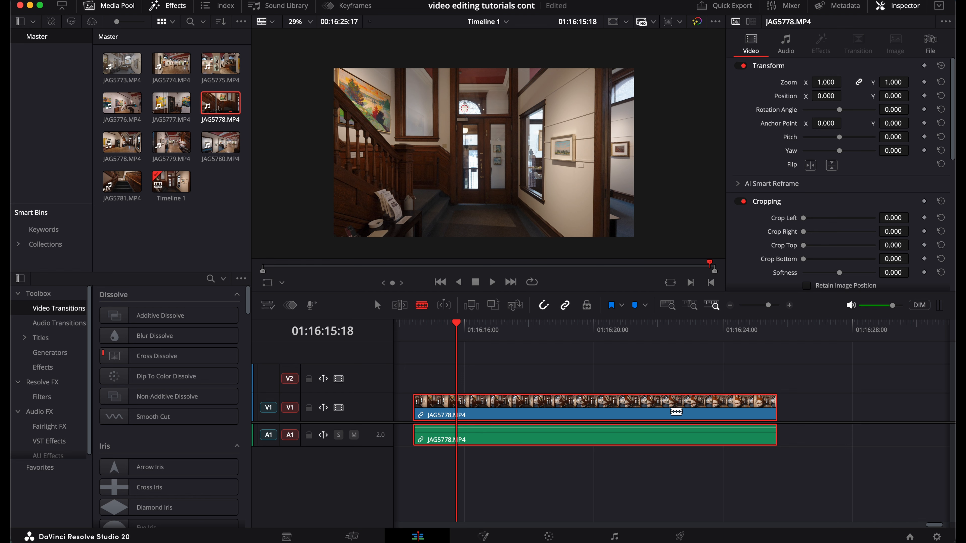
Step: In selection mode, trim the clip's start slightly later and its end slightly earlier
key(a)
drag(414, 409, 428, 409)
drag(775, 409, 746, 409)
click(439, 327)
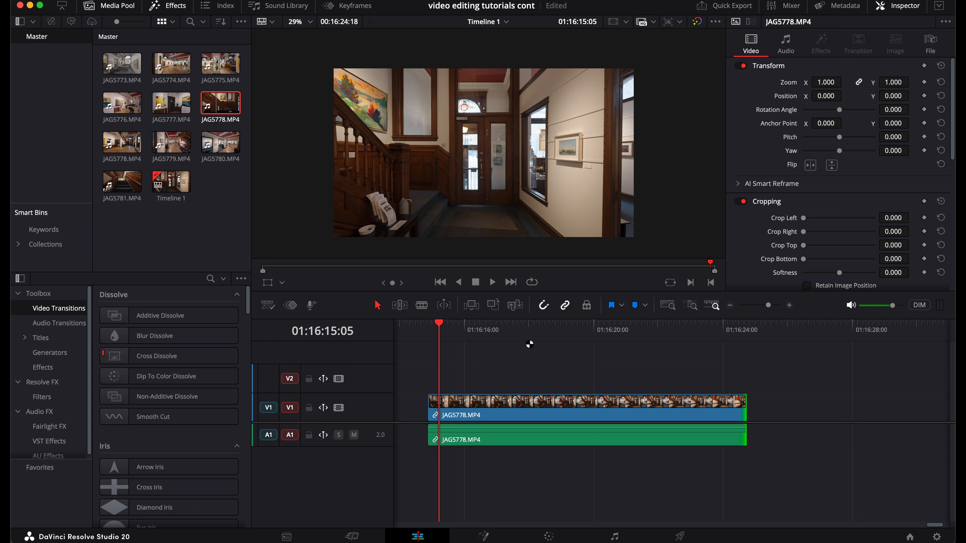
Step: Trim the timeline clip again, moving its start slightly later and its end noticeably earlier
click(536, 330)
click(509, 330)
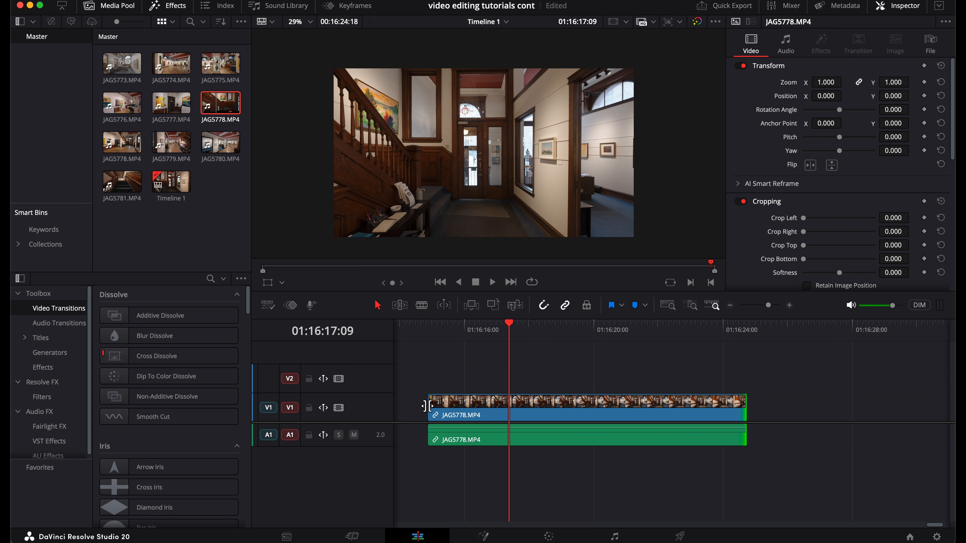
drag(428, 406, 449, 406)
drag(746, 407, 695, 408)
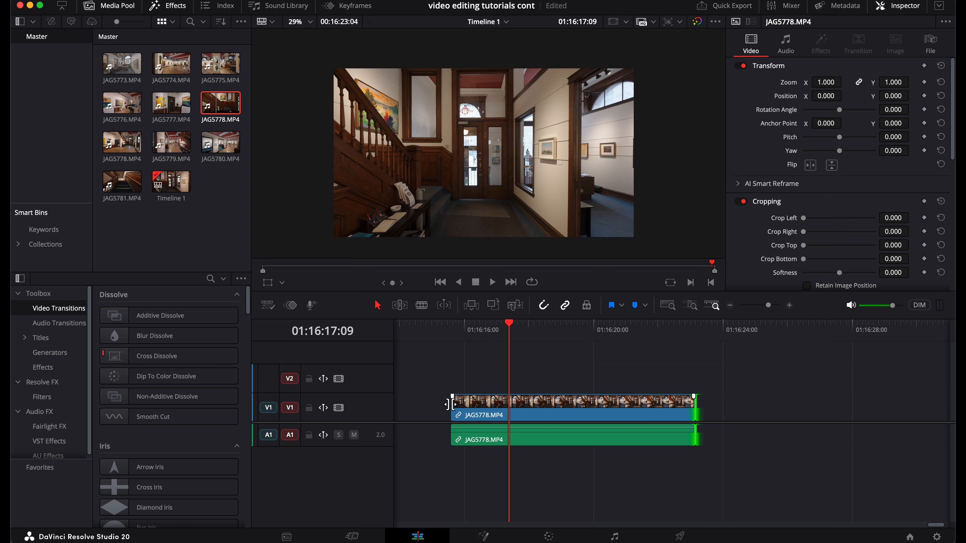
Step: Blade the clip at about 01:16:18:04, splitting it in two, and return to selection mode
click(546, 326)
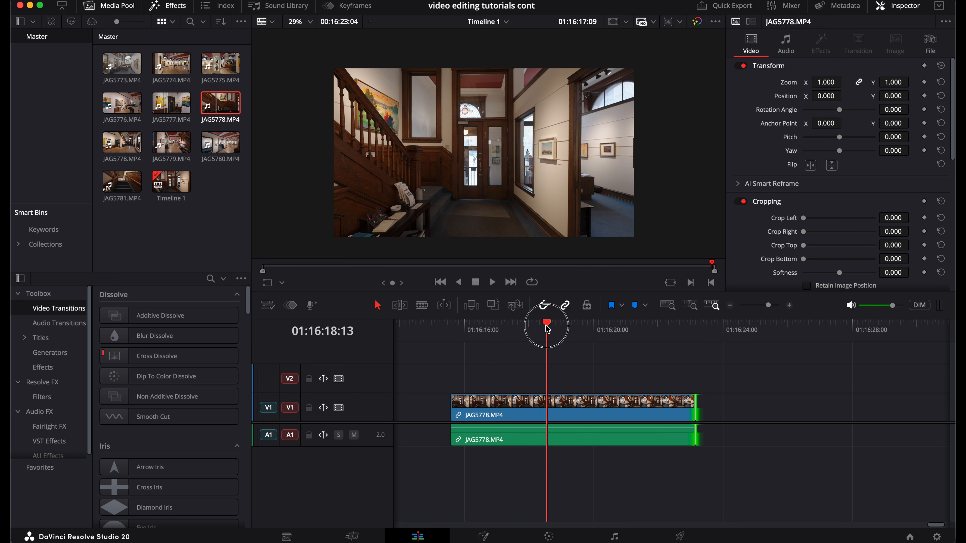
click(606, 337)
click(643, 330)
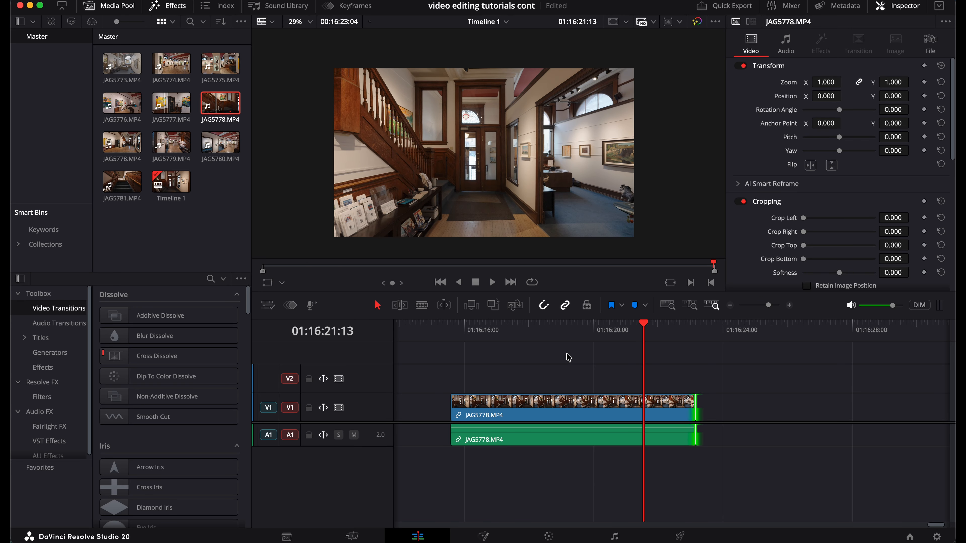
click(168, 108)
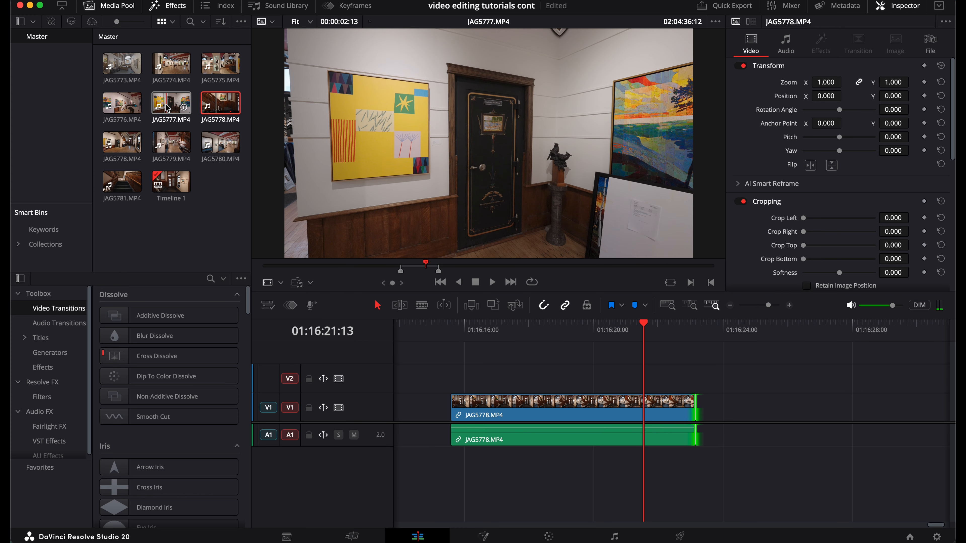
click(473, 367)
click(503, 326)
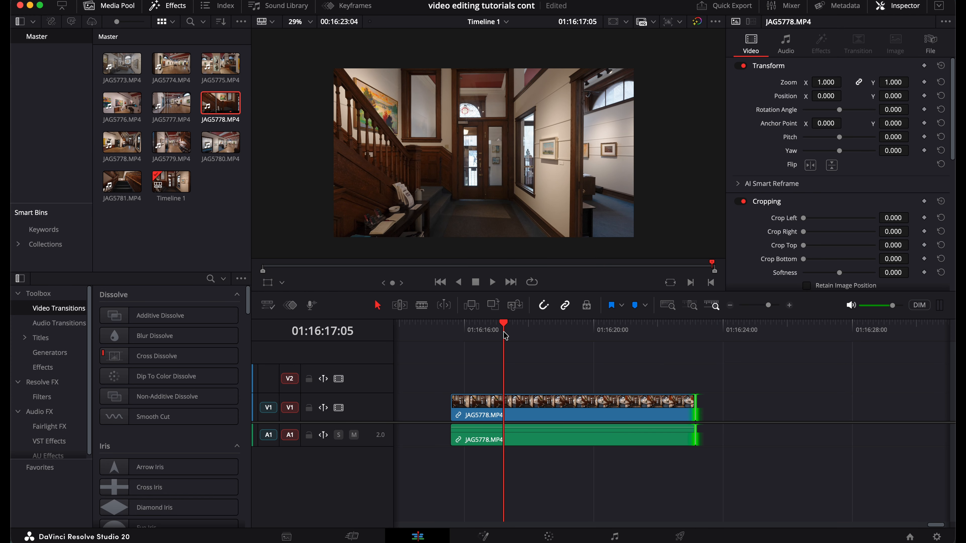
key(b)
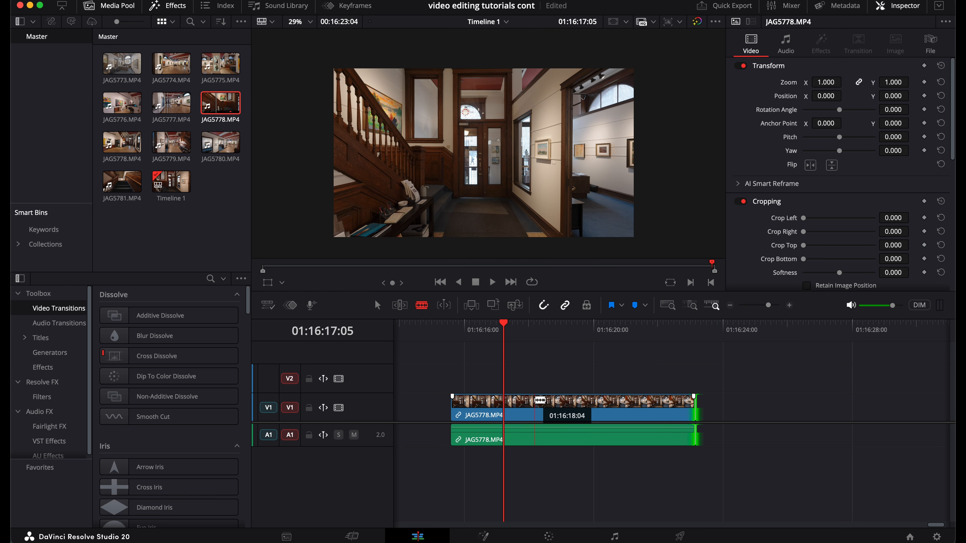
click(535, 402)
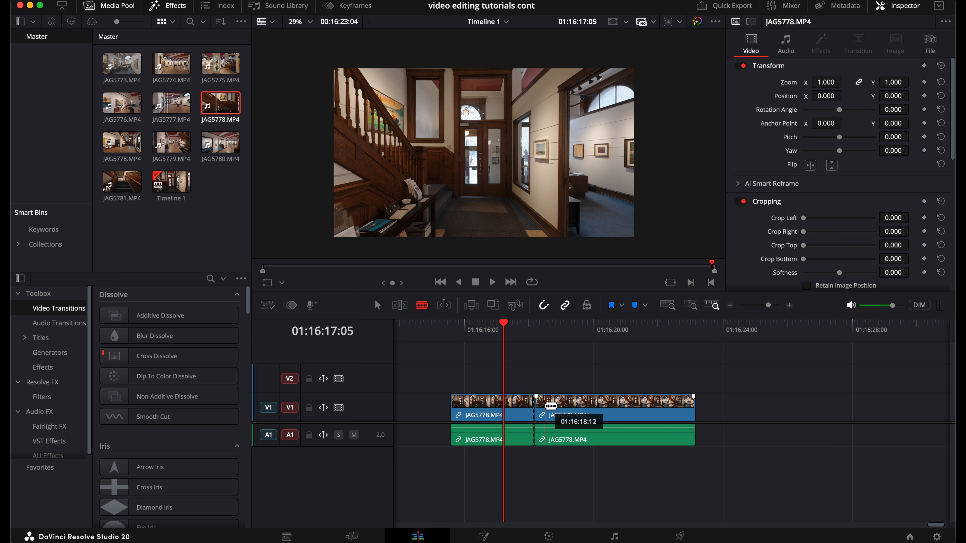
key(a)
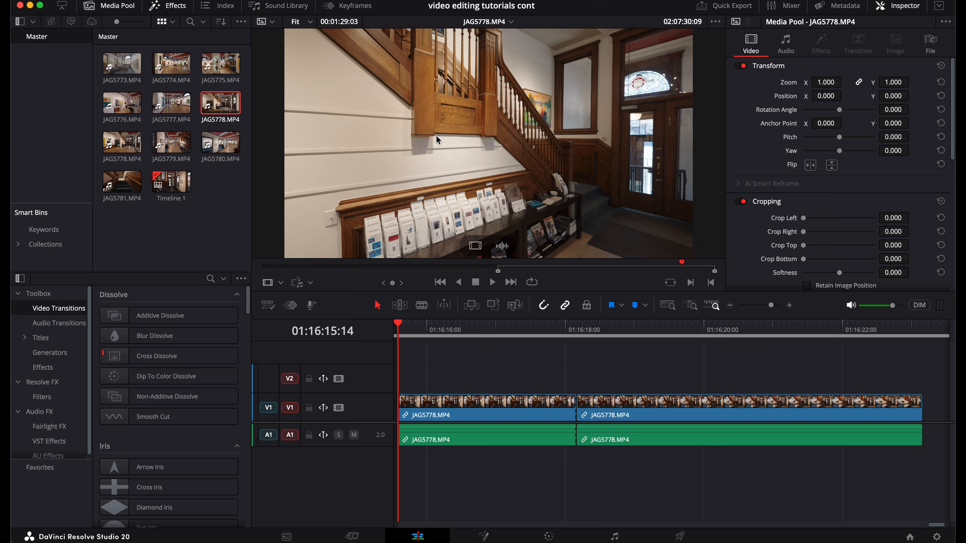
Step: Mark an out point in the JAG5778.MP4 source clip and try dragging the marked range to the timeline
click(509, 268)
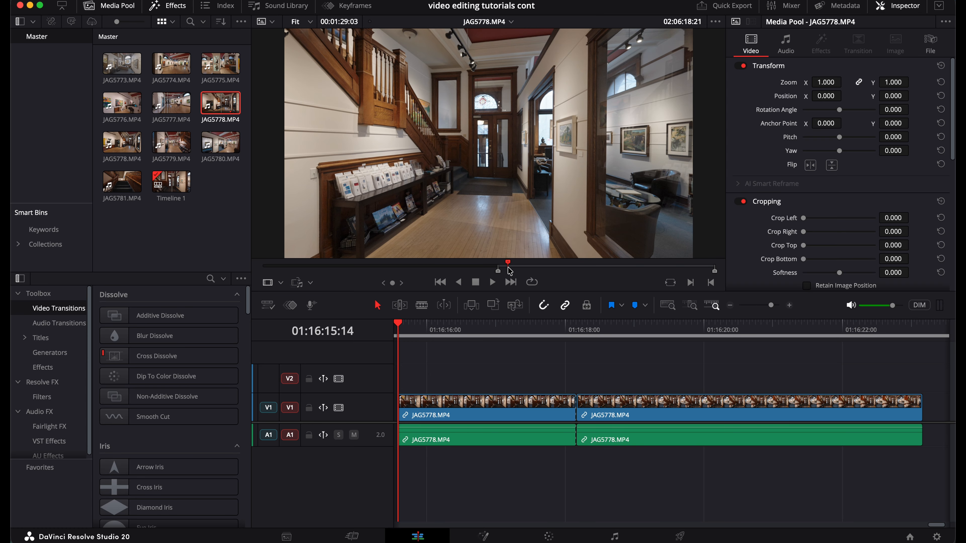
click(544, 269)
key(o)
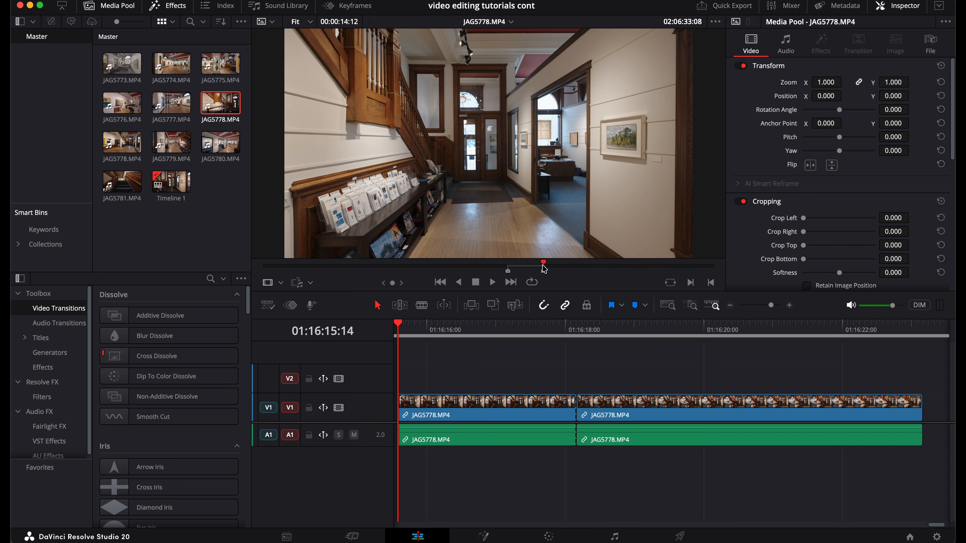
drag(519, 168, 510, 326)
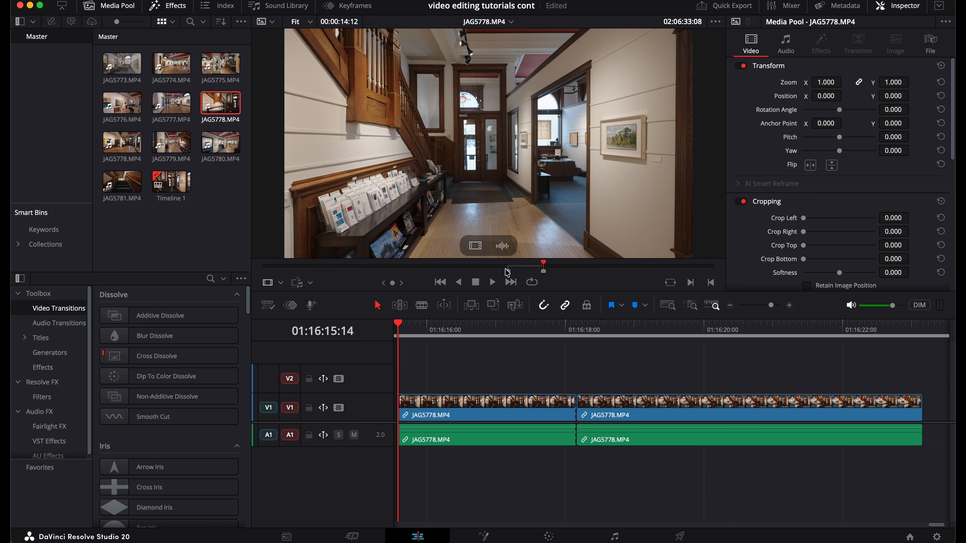
Step: Blade the second clip segment a short way past its start, then switch back to selection mode
click(507, 328)
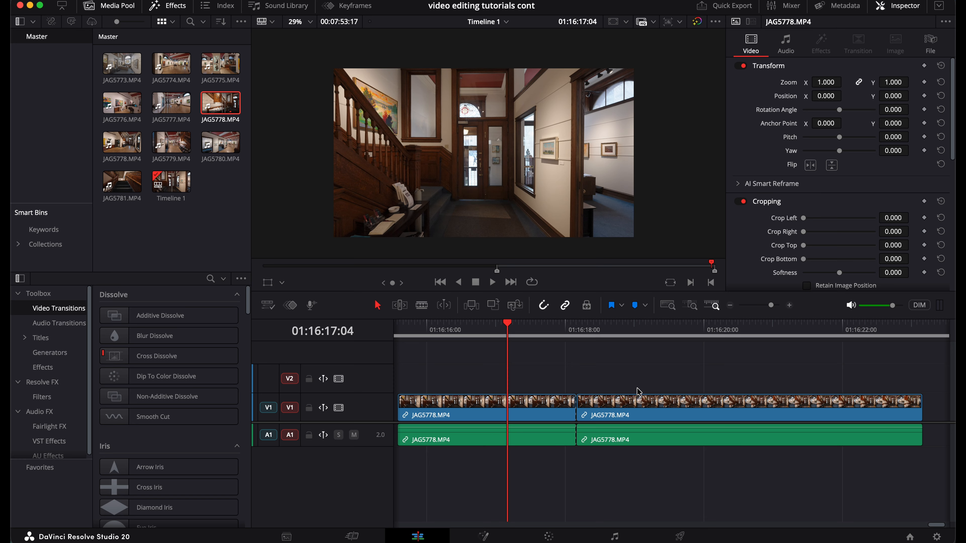
key(b)
click(641, 402)
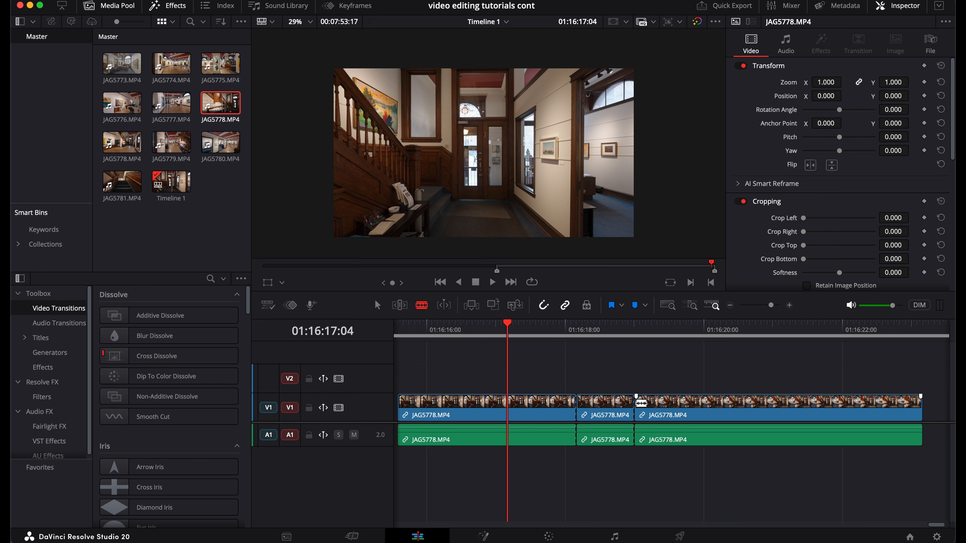
key(a)
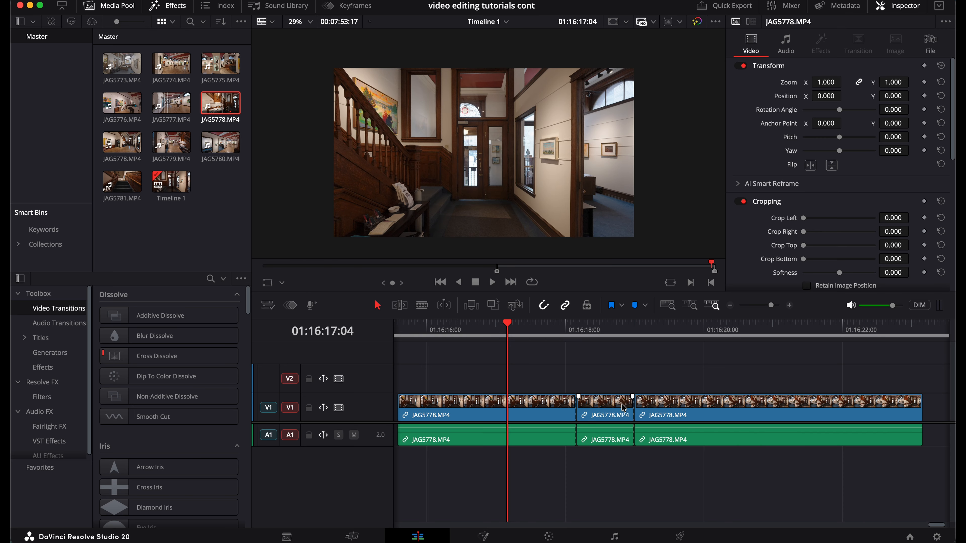